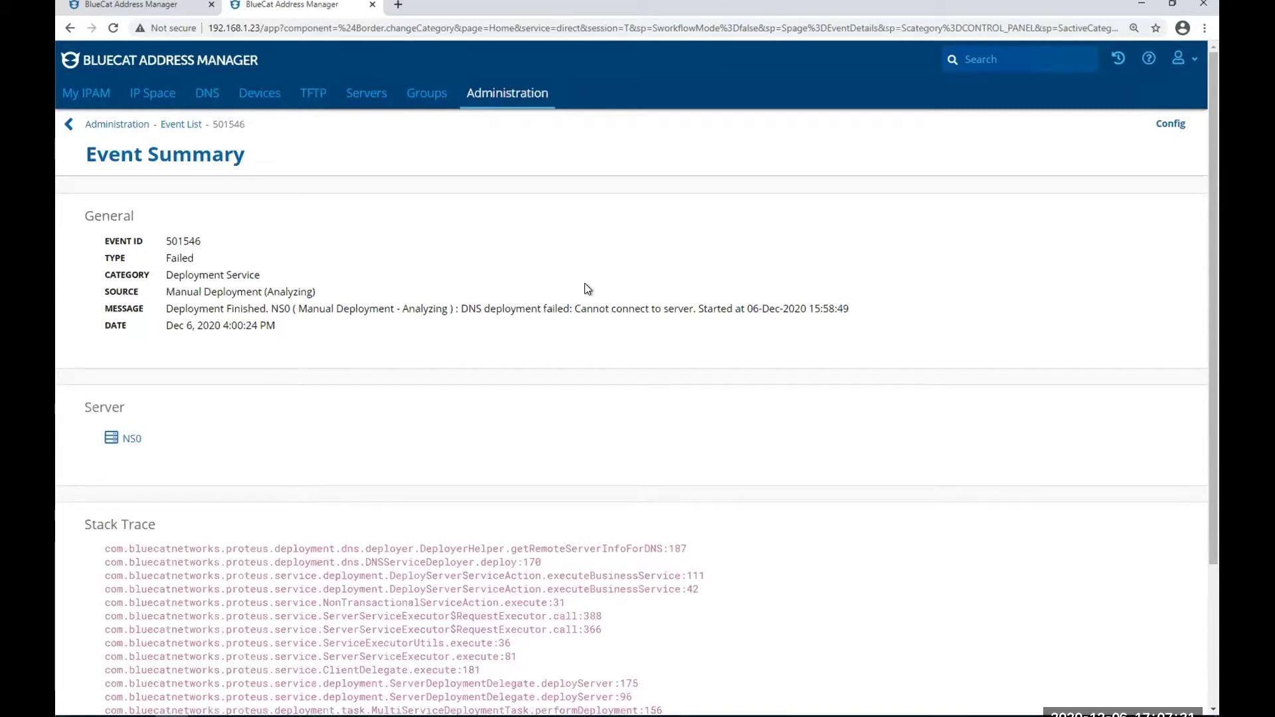
Step: Open the validation settings of the DNS configuration and review the validation options and DNS zone checks
left_click(212, 93)
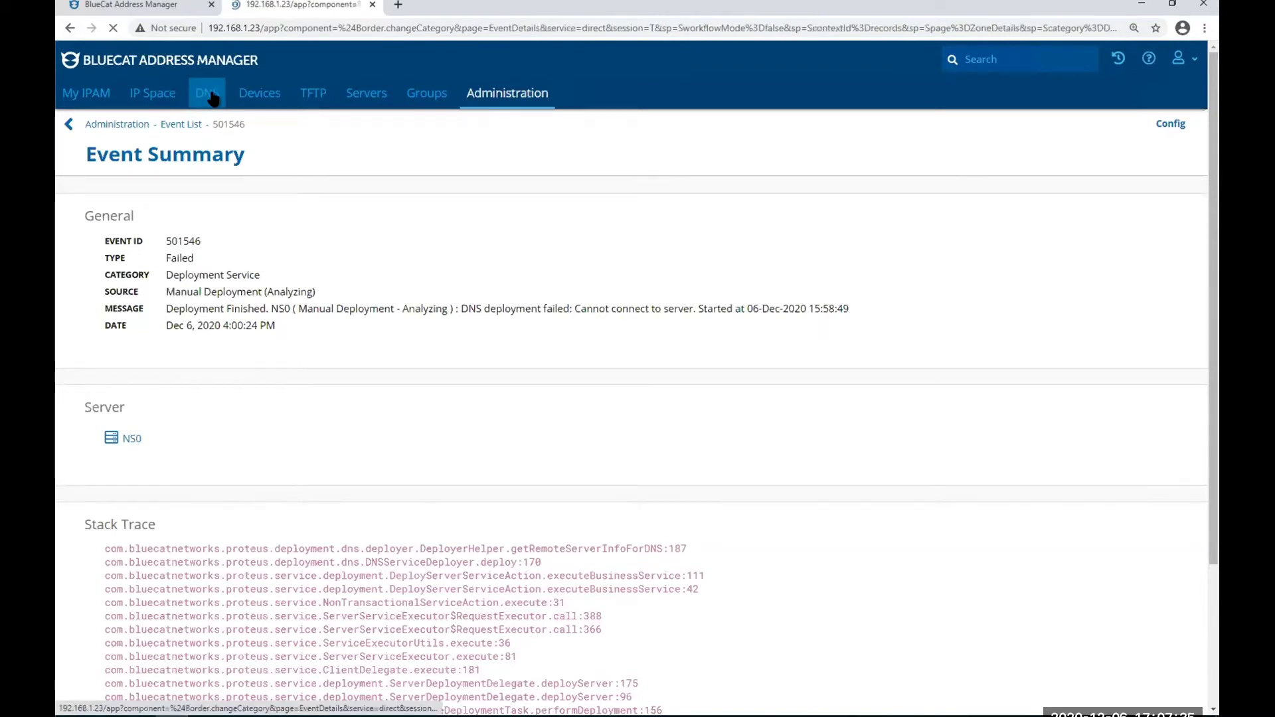
left_click(208, 93)
left_click(87, 213)
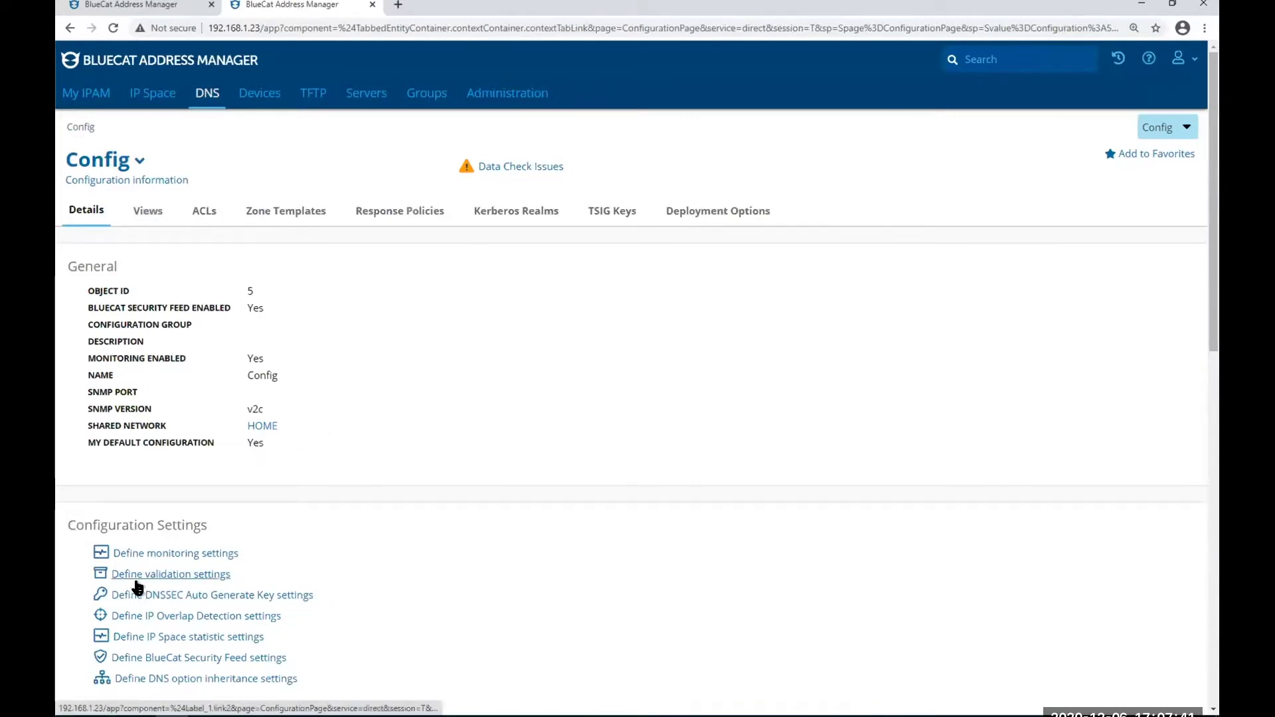
left_click(137, 575)
scroll(594, 462, "down", 1)
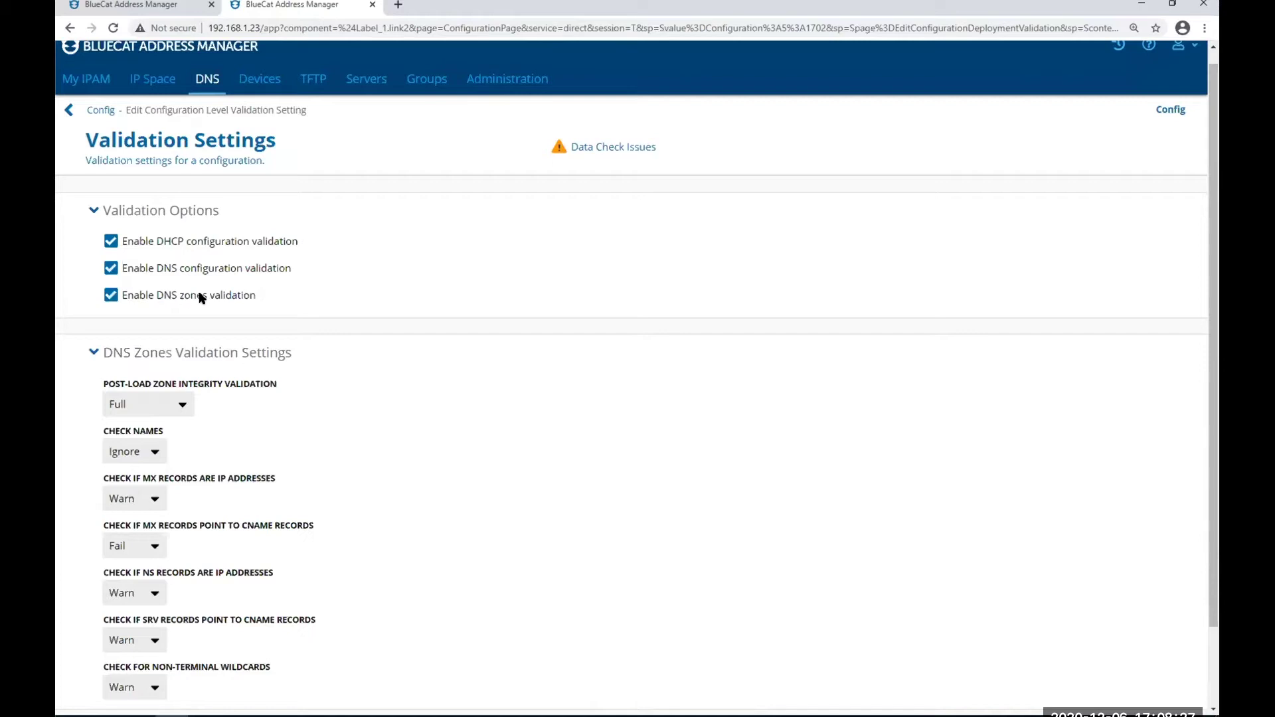
scroll(507, 303, "down", 1)
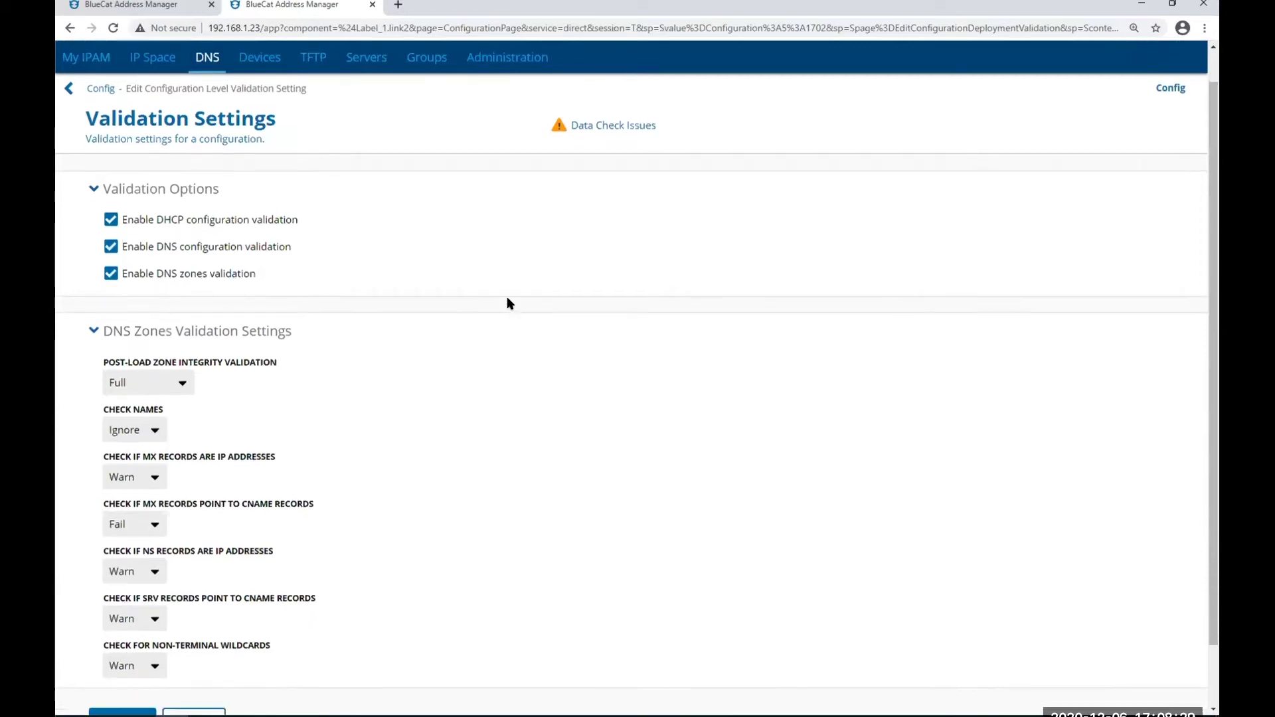
scroll(427, 239, "down", 1)
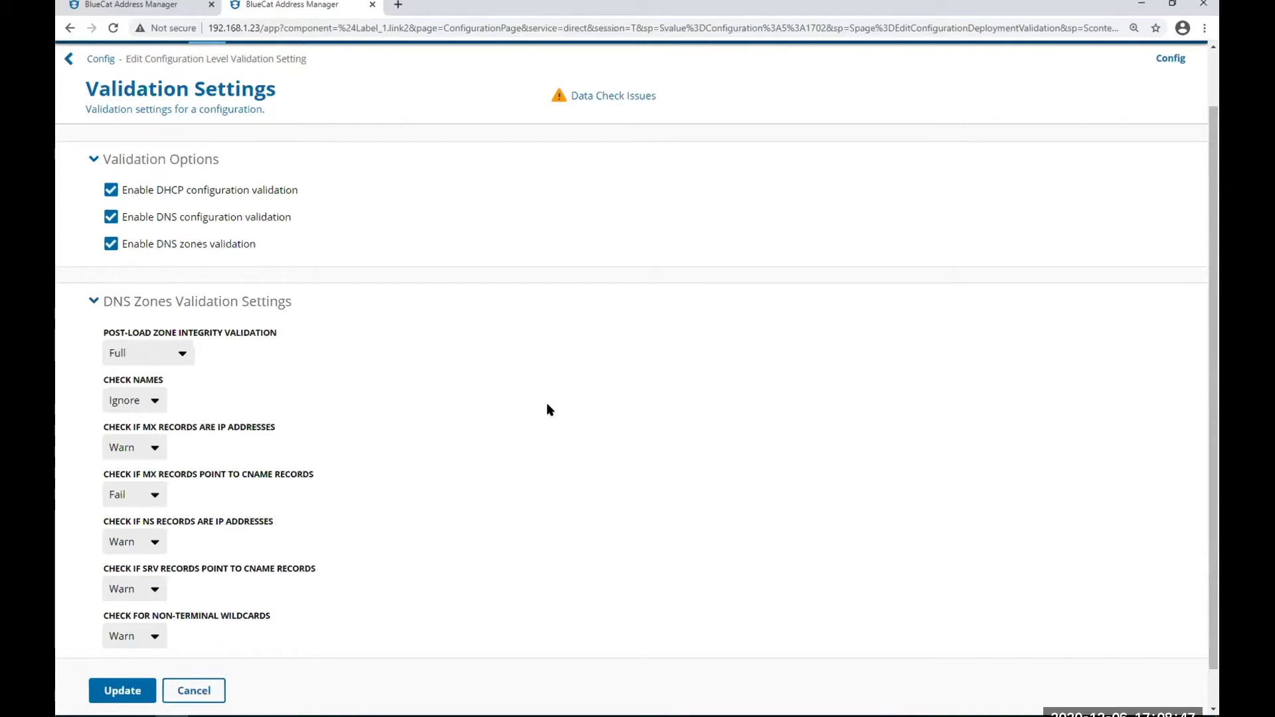
scroll(531, 247, "up", 1)
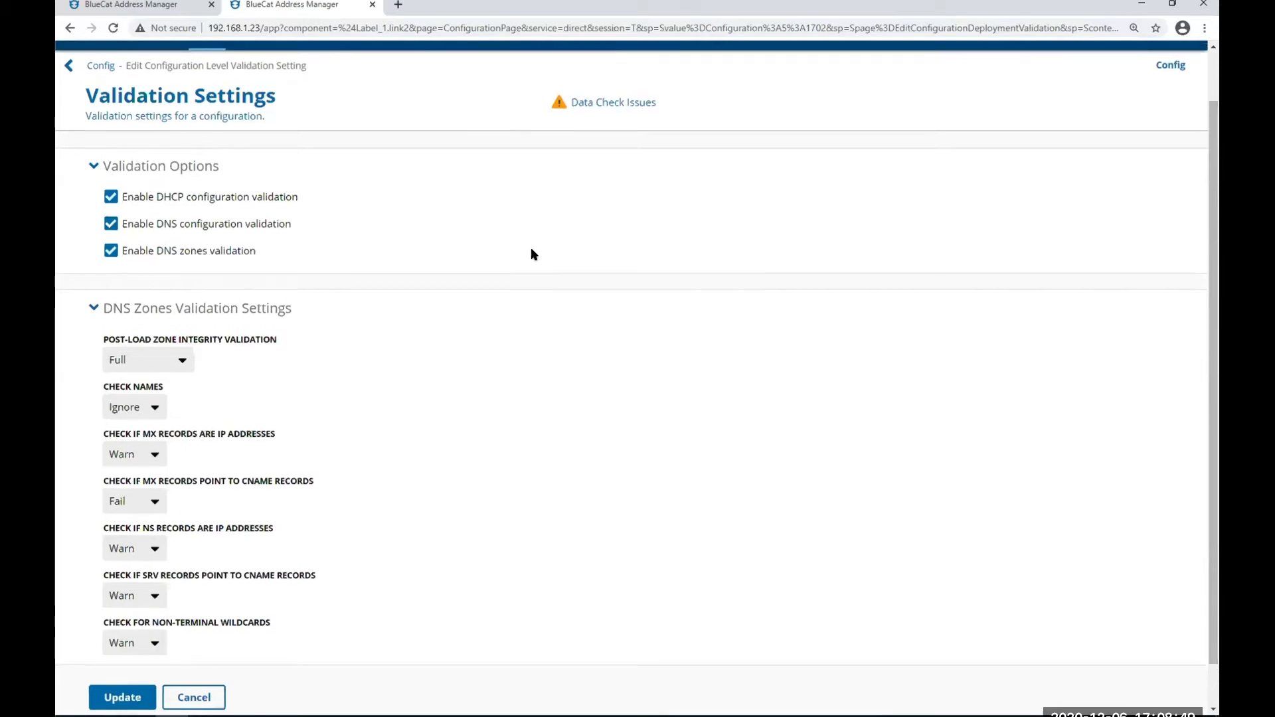
Step: Validate the DNS and DHCP deployment data on servers NS1, NS2 and NS3
left_click(372, 96)
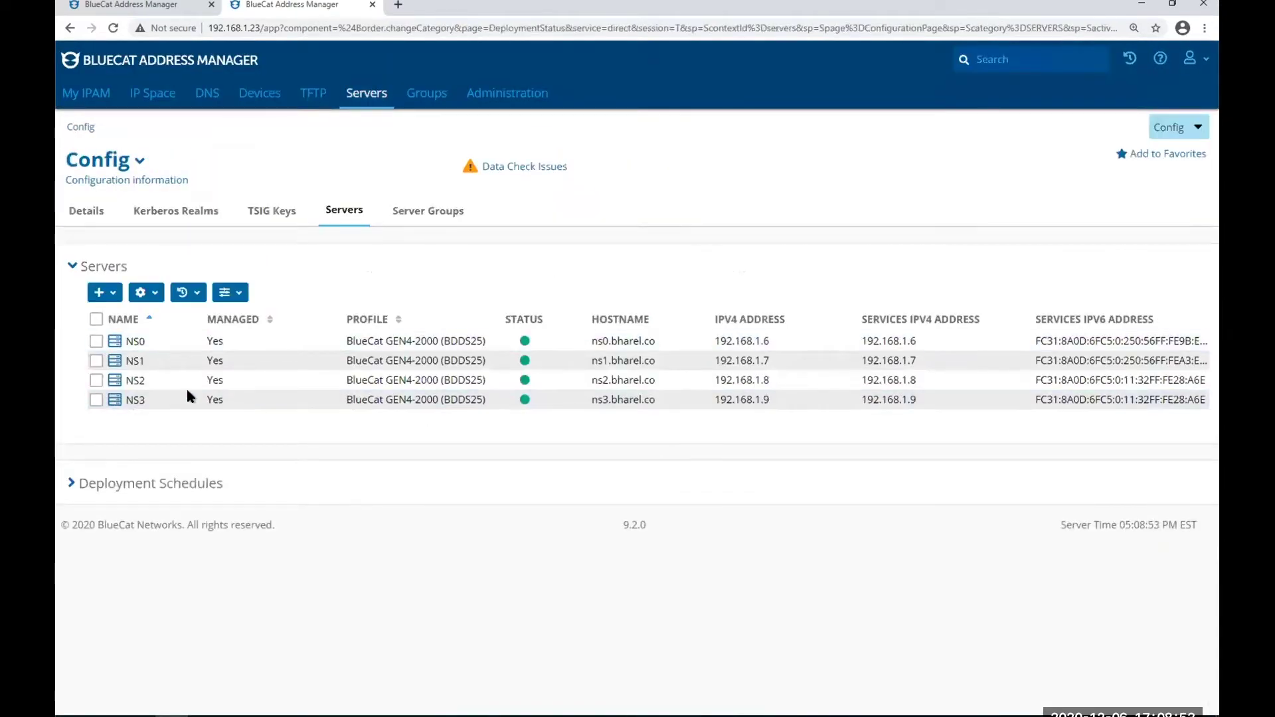
left_click(97, 360)
left_click(97, 380)
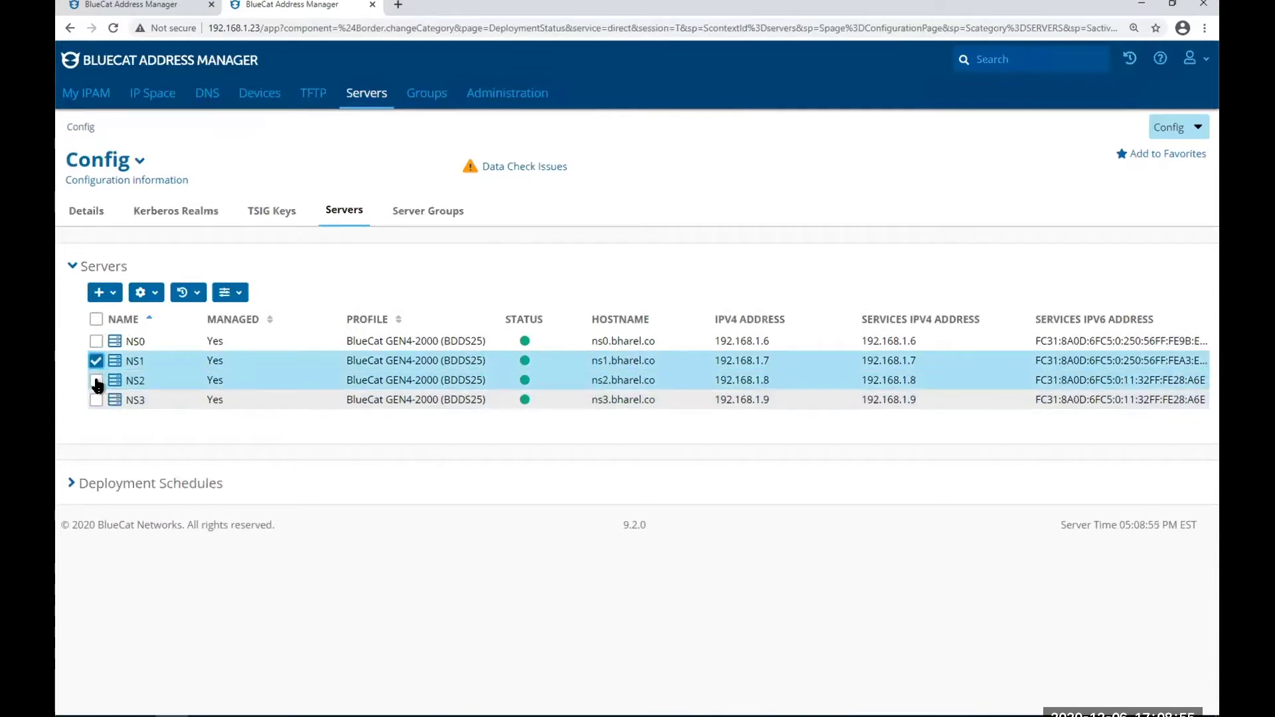
left_click(97, 400)
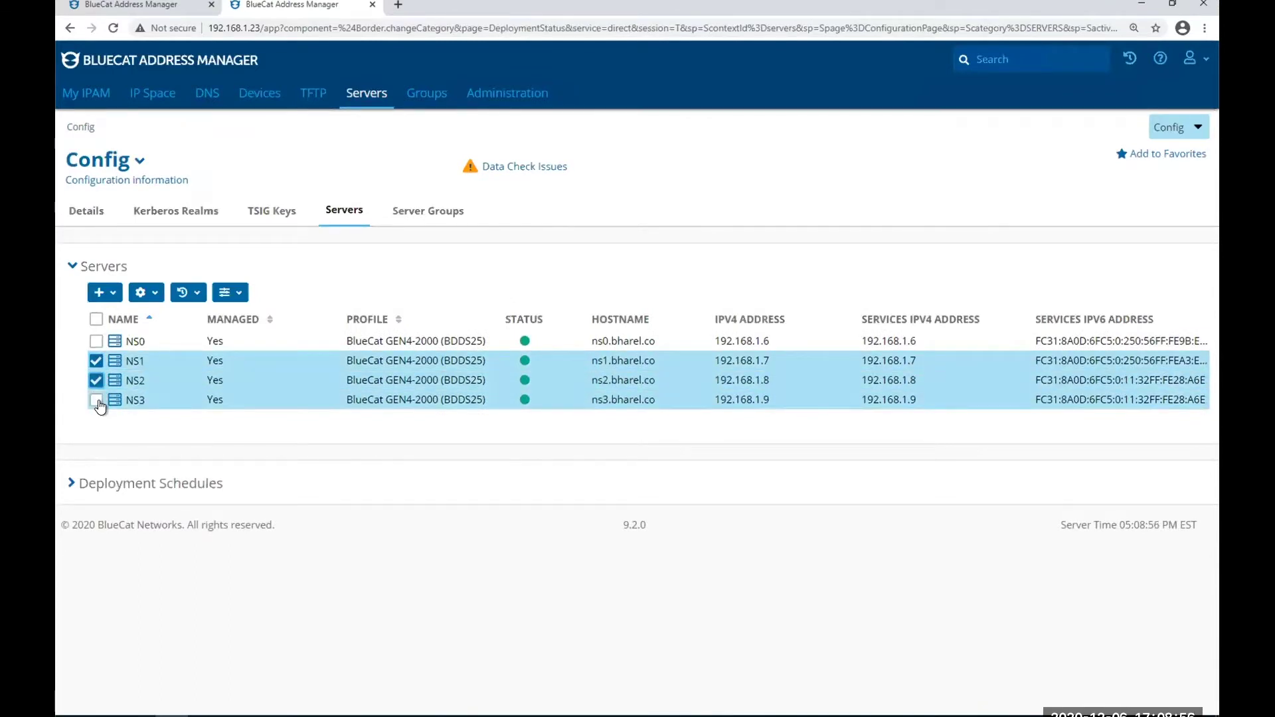
left_click(147, 294)
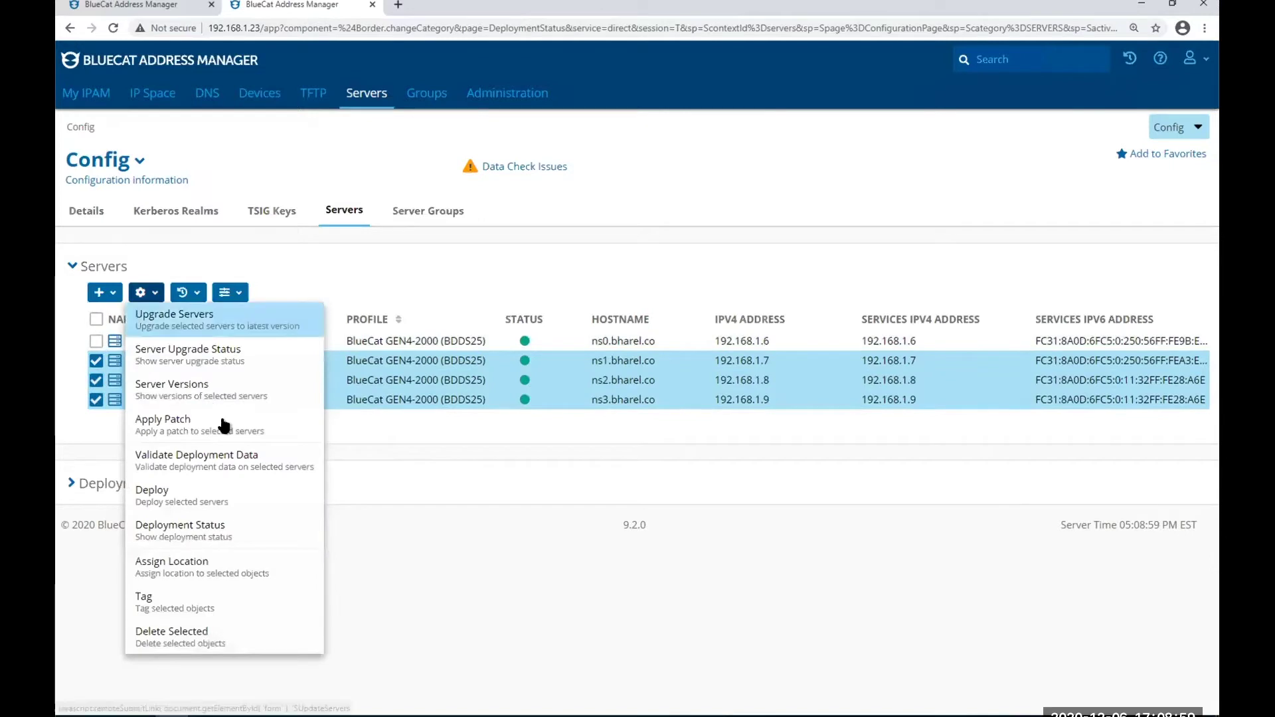
left_click(240, 466)
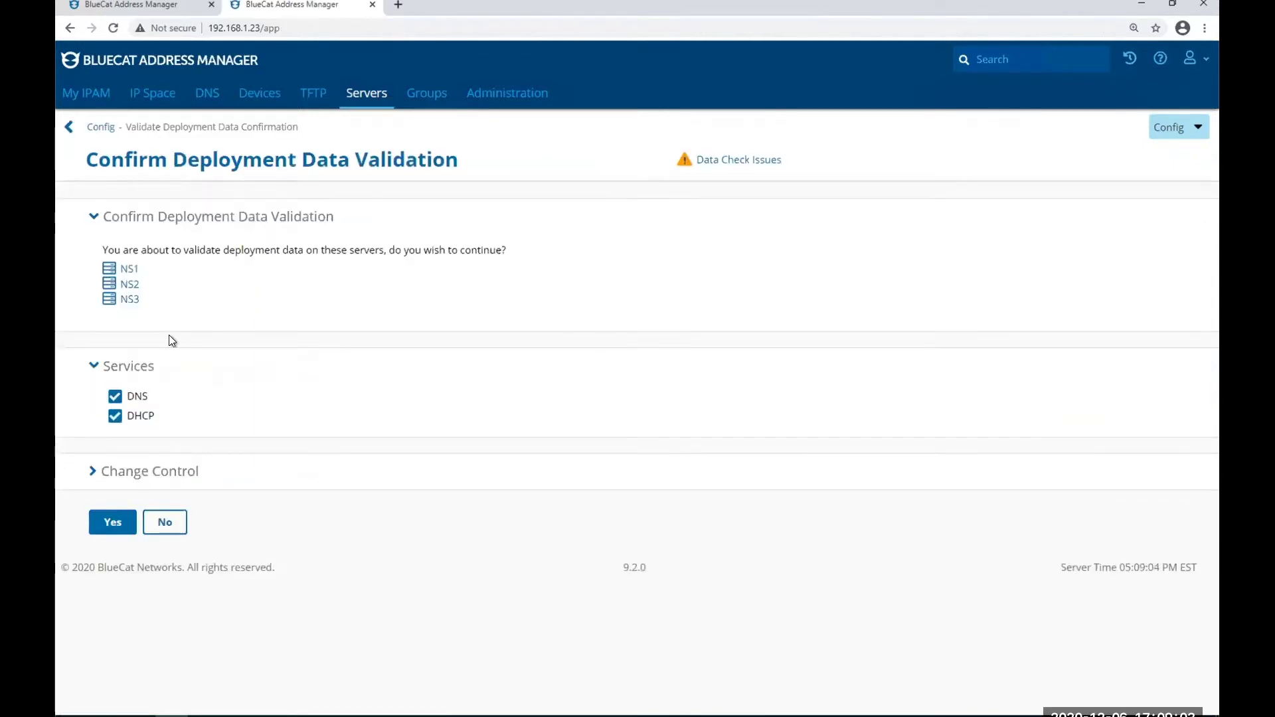
left_click(113, 522)
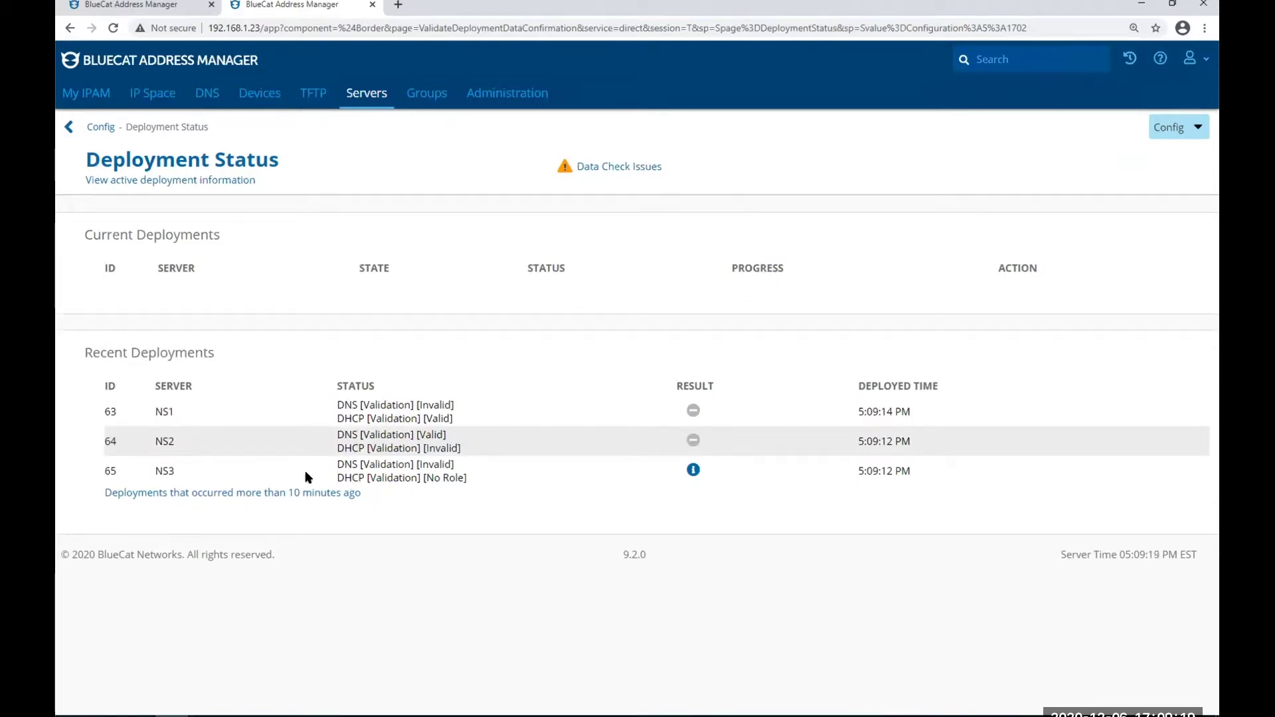
Step: Review the DNS and DHCP validation status of each server in the recent deployments
triple_click(424, 407)
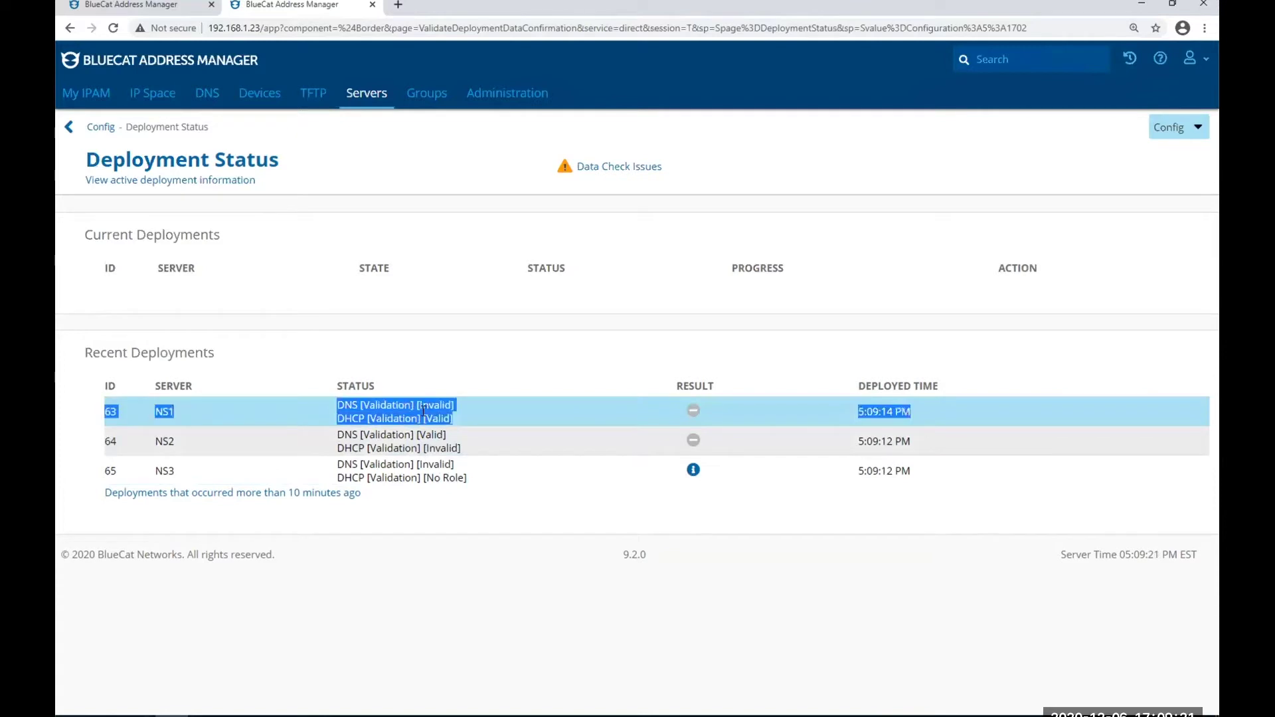
left_click(349, 467)
triple_click(403, 463)
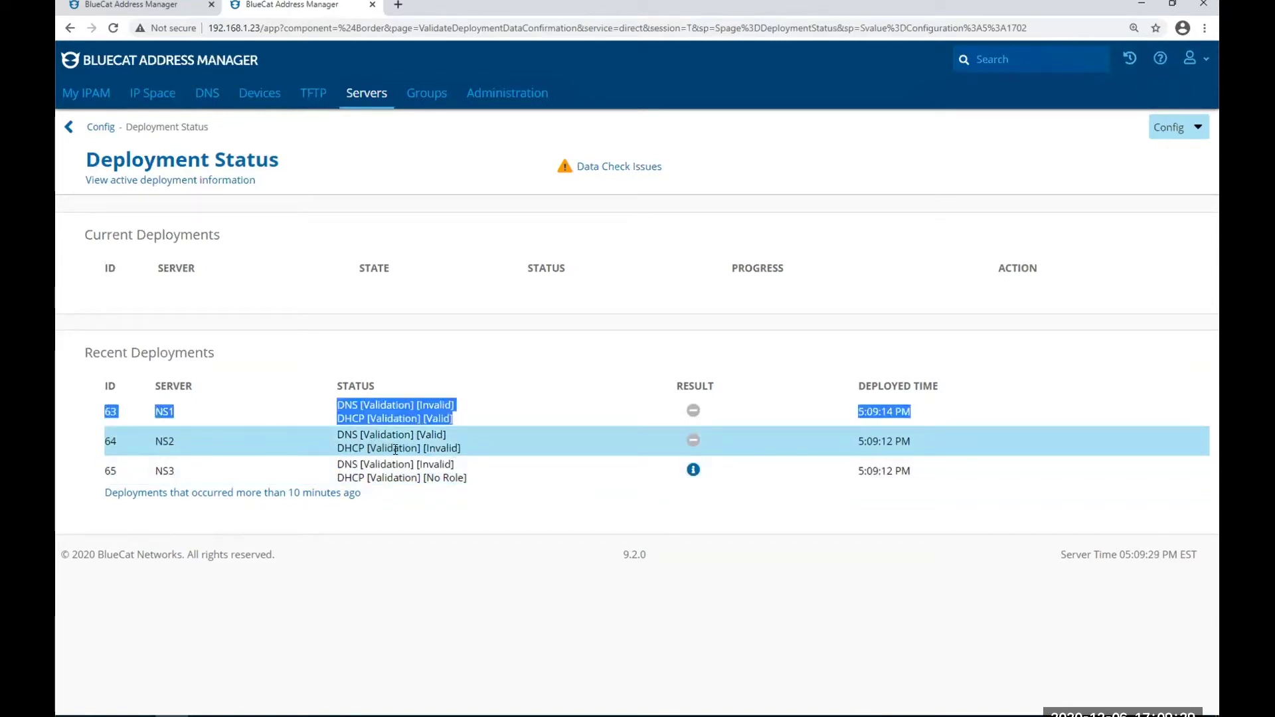
triple_click(395, 450)
left_click(395, 450)
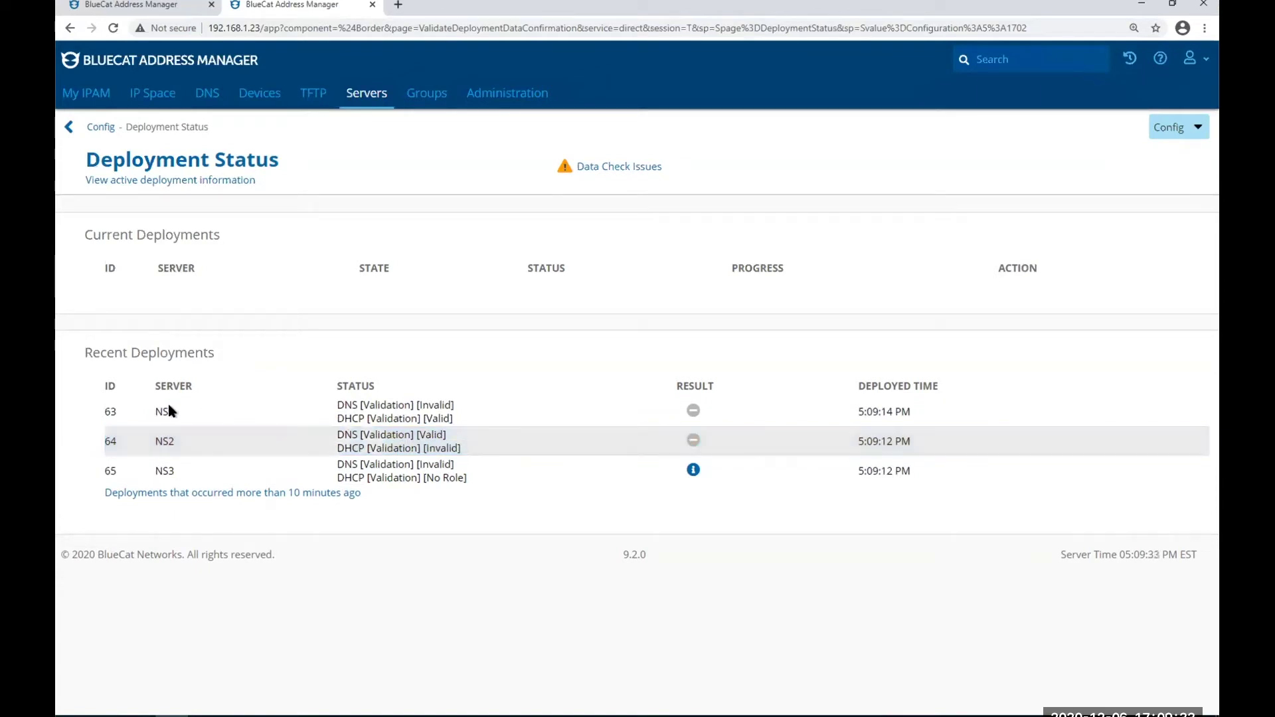
Step: View all lines of the DNS Validation log on server NS1
left_click(367, 93)
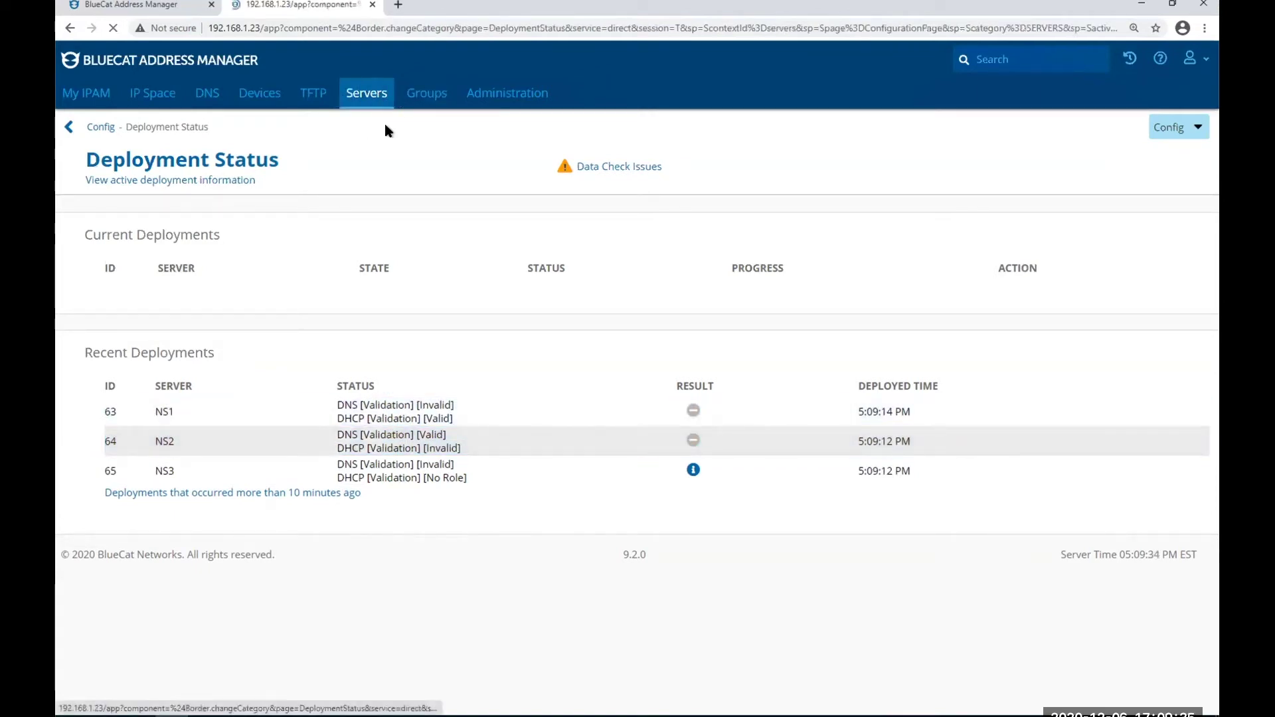
left_click(136, 362)
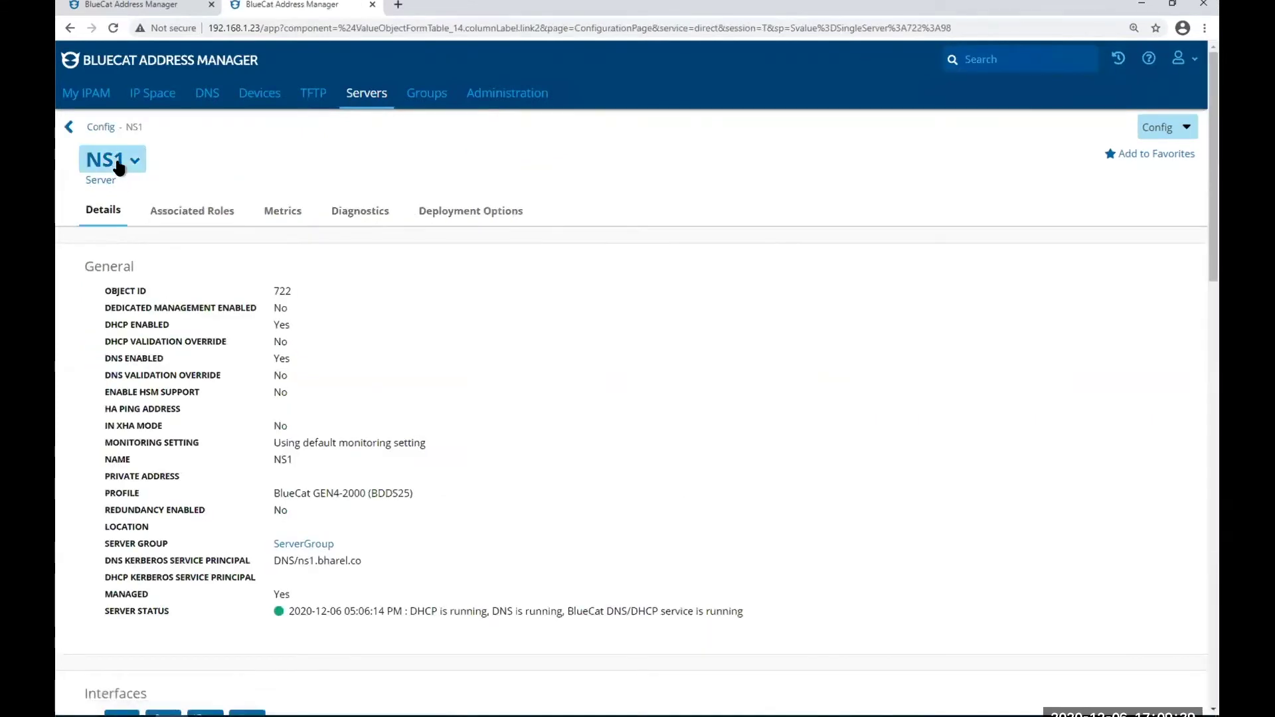
left_click(118, 164)
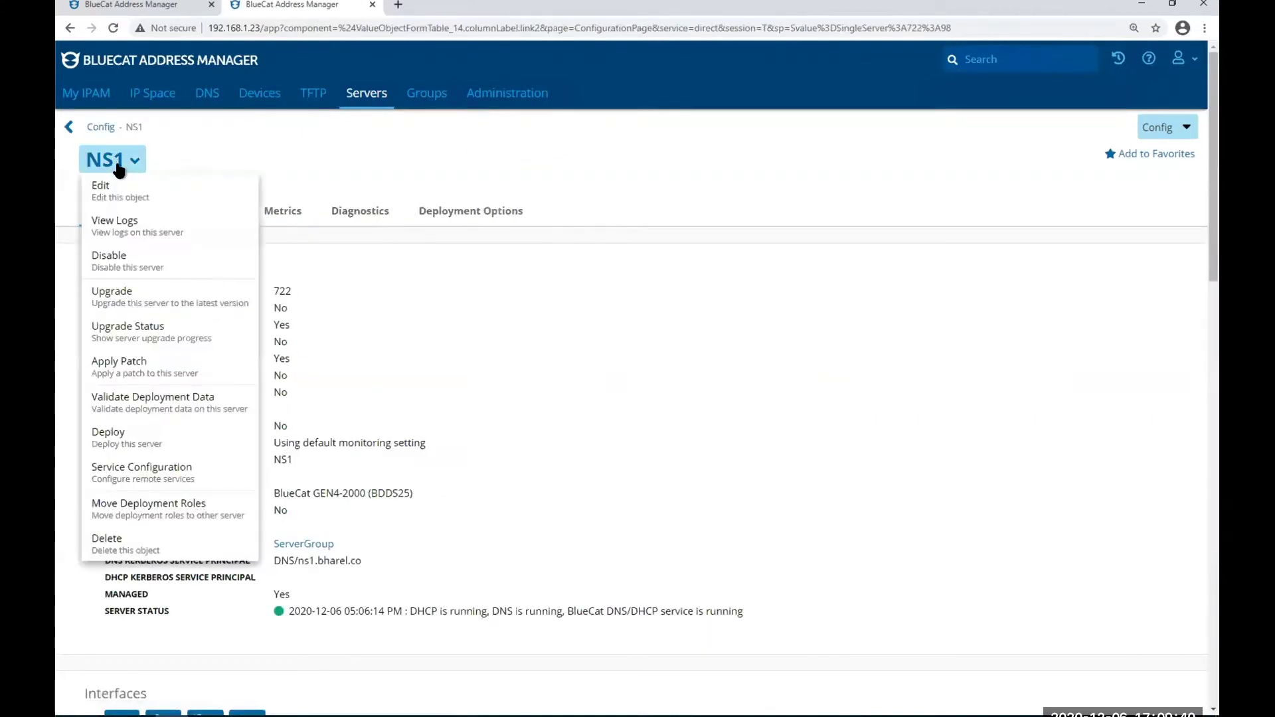
left_click(151, 234)
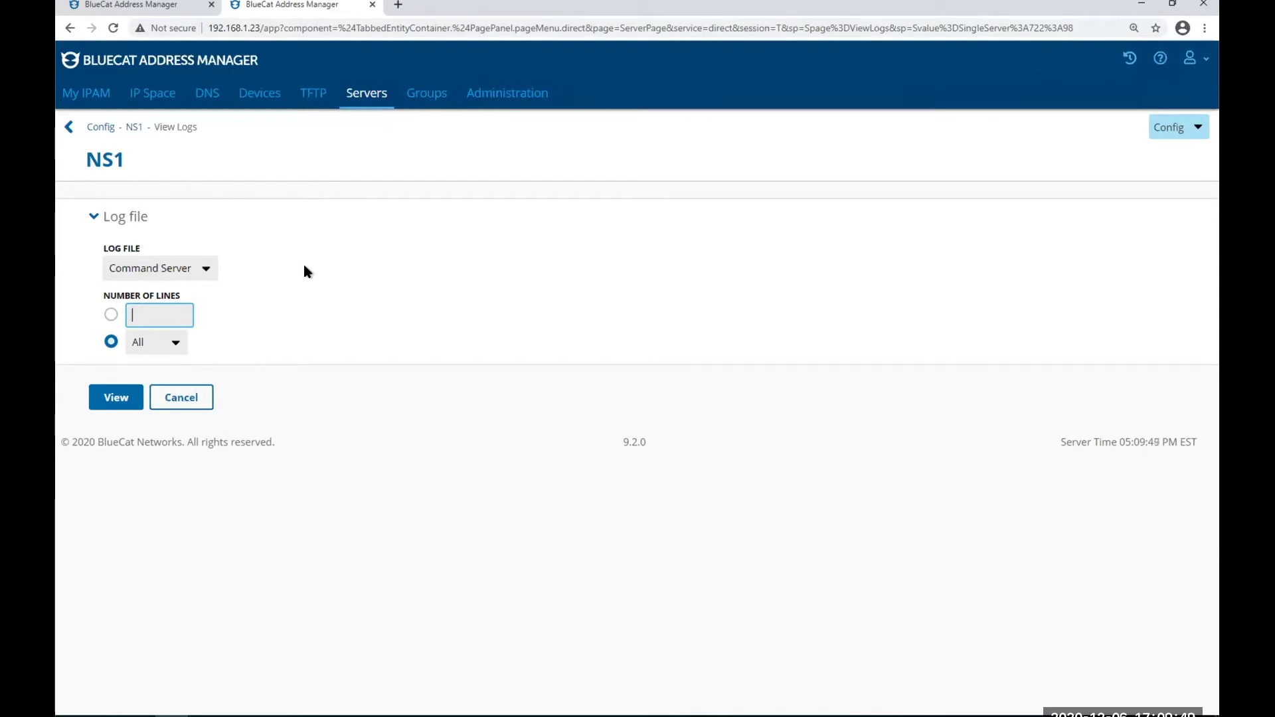
left_click(142, 268)
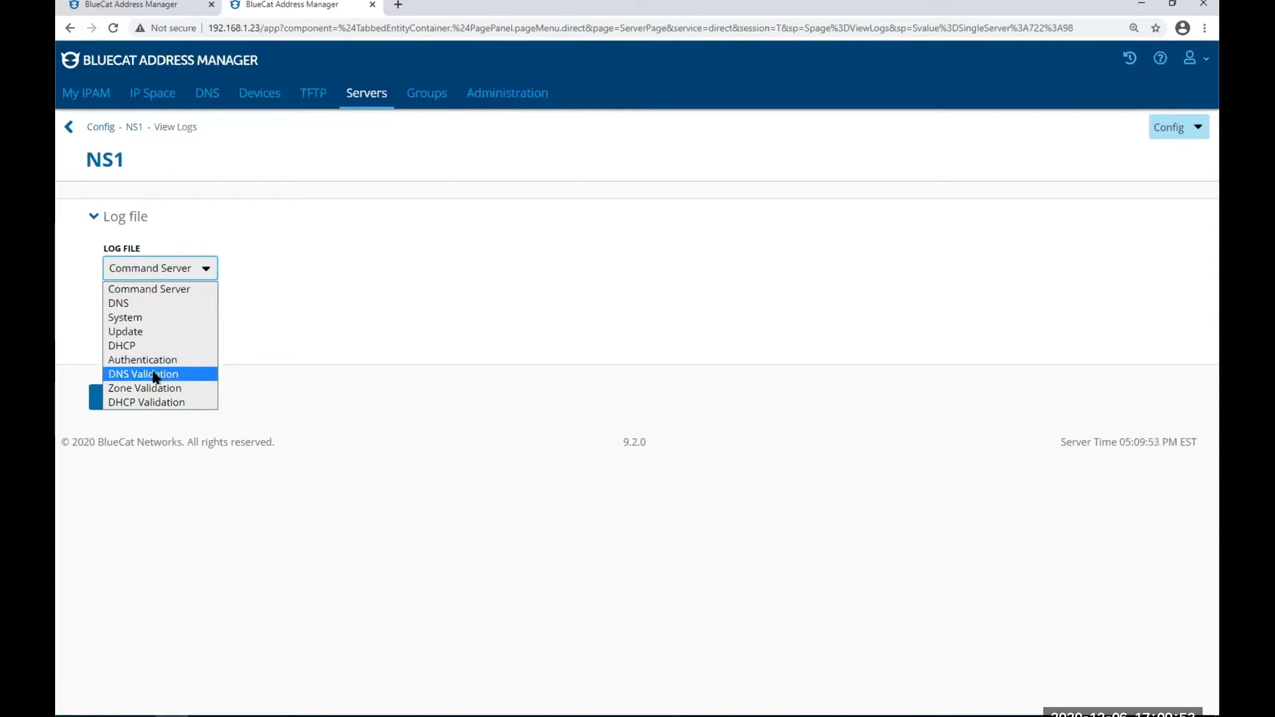
left_click(155, 376)
left_click(118, 398)
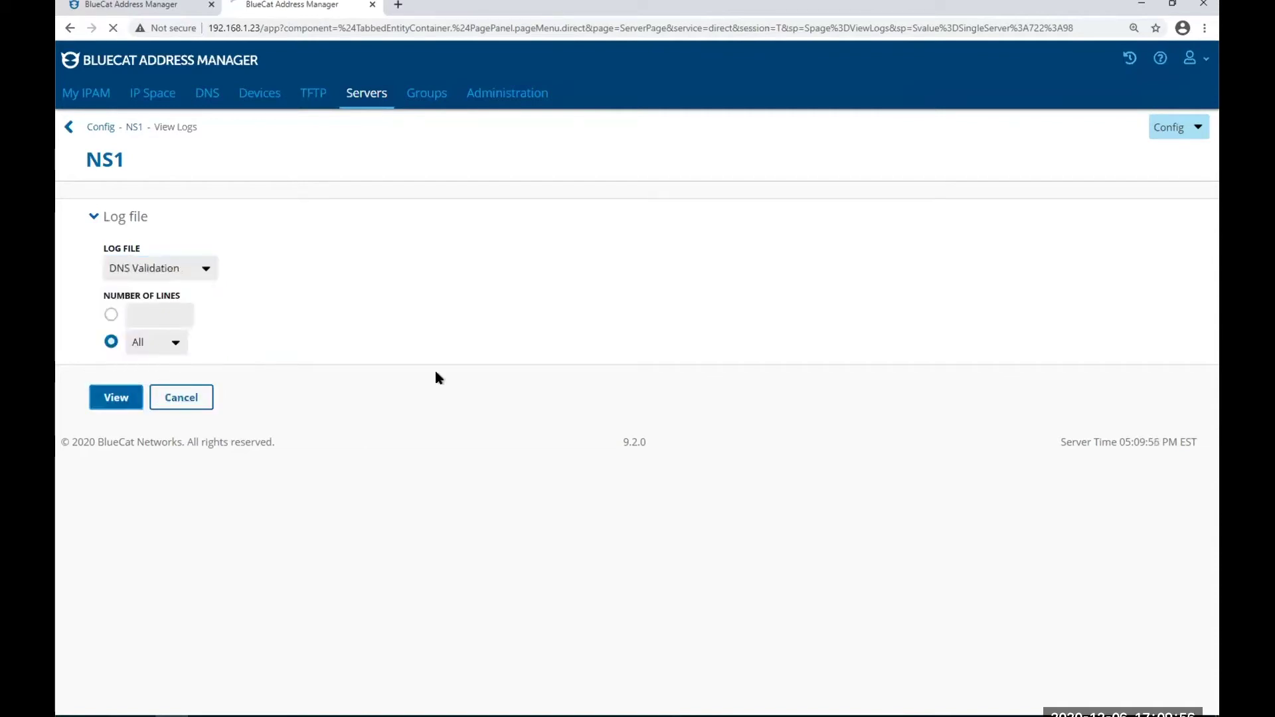
Step: Return to the NS1 log selection and view all lines of the Zone Validation log
left_click(70, 29)
left_click(152, 268)
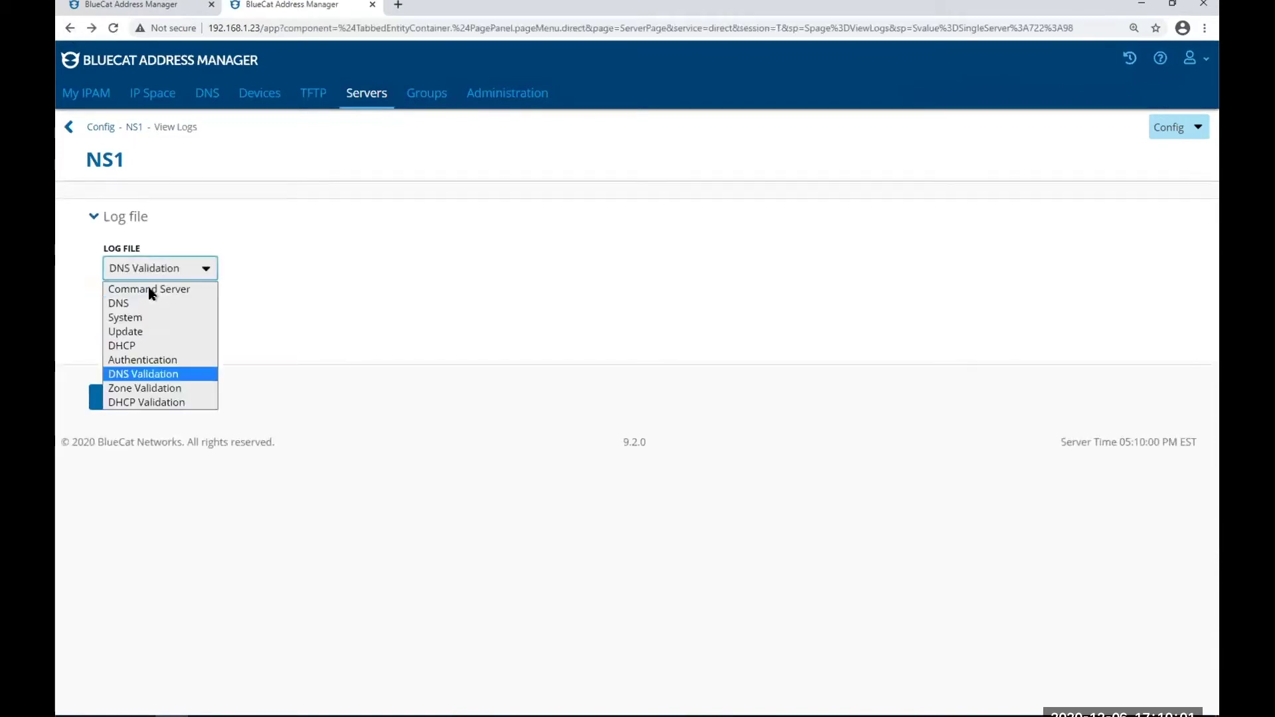
left_click(166, 391)
left_click(116, 397)
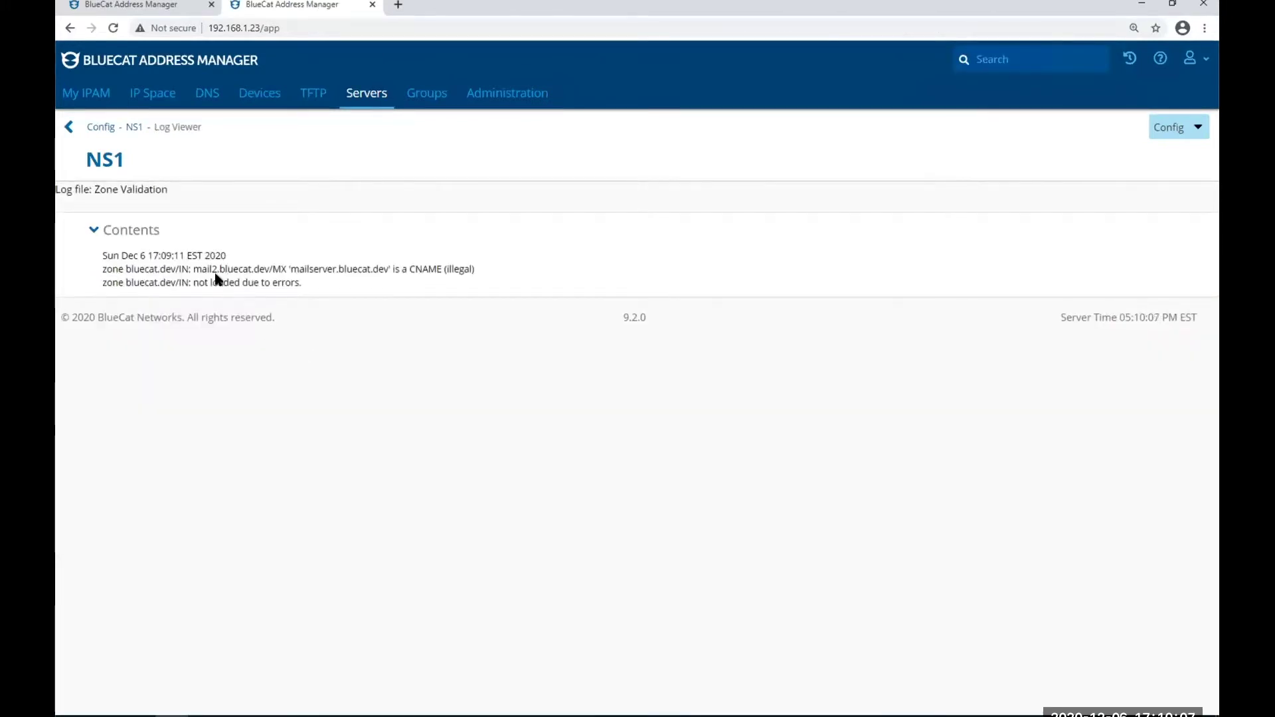
Step: Examine the Zone Validation log entries for the affected record, its target and the reason for the error
left_click_drag(312, 266, 195, 269)
left_click(335, 267)
triple_click(396, 269)
double_click(425, 269)
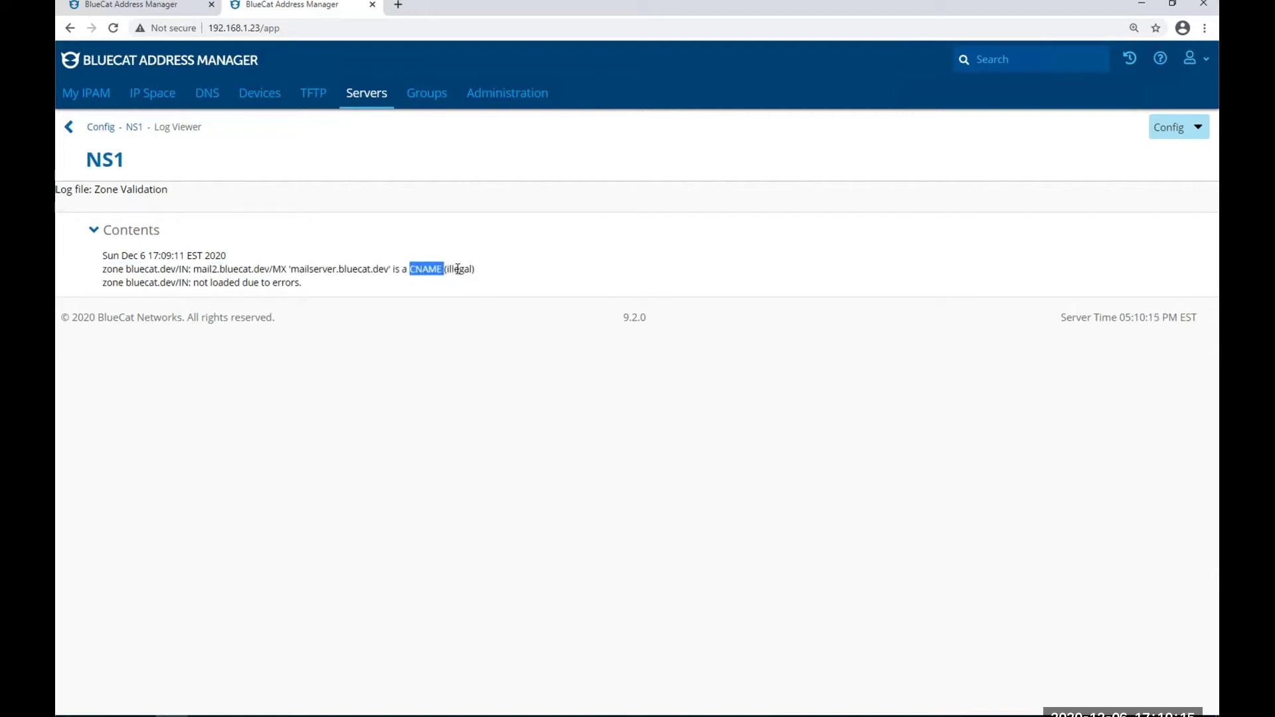
left_click(479, 268)
left_click_drag(191, 286, 279, 285)
left_click(331, 283)
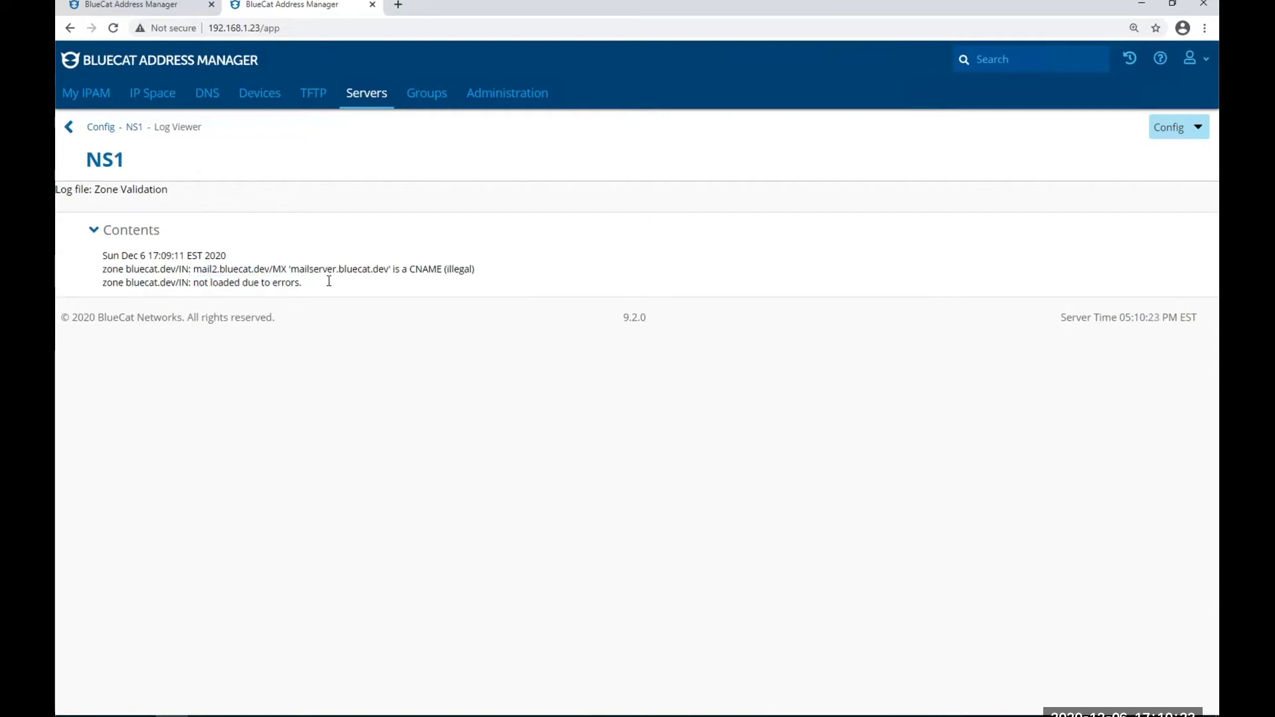
Step: Copy the zone name bluecat.dev from the log and search for it to open the zone's resource records
left_click_drag(176, 269, 126, 268)
right_click(169, 269)
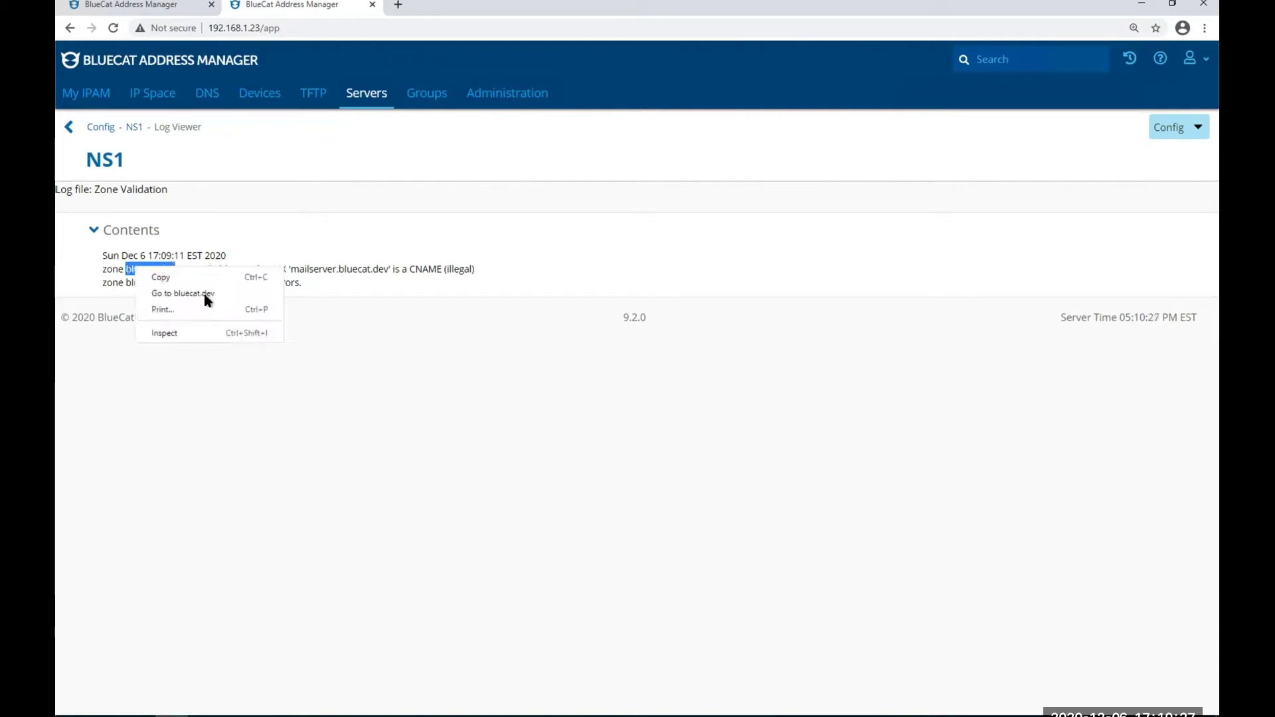
left_click(200, 274)
left_click(1033, 66)
key("ctrl+v")
key("Return")
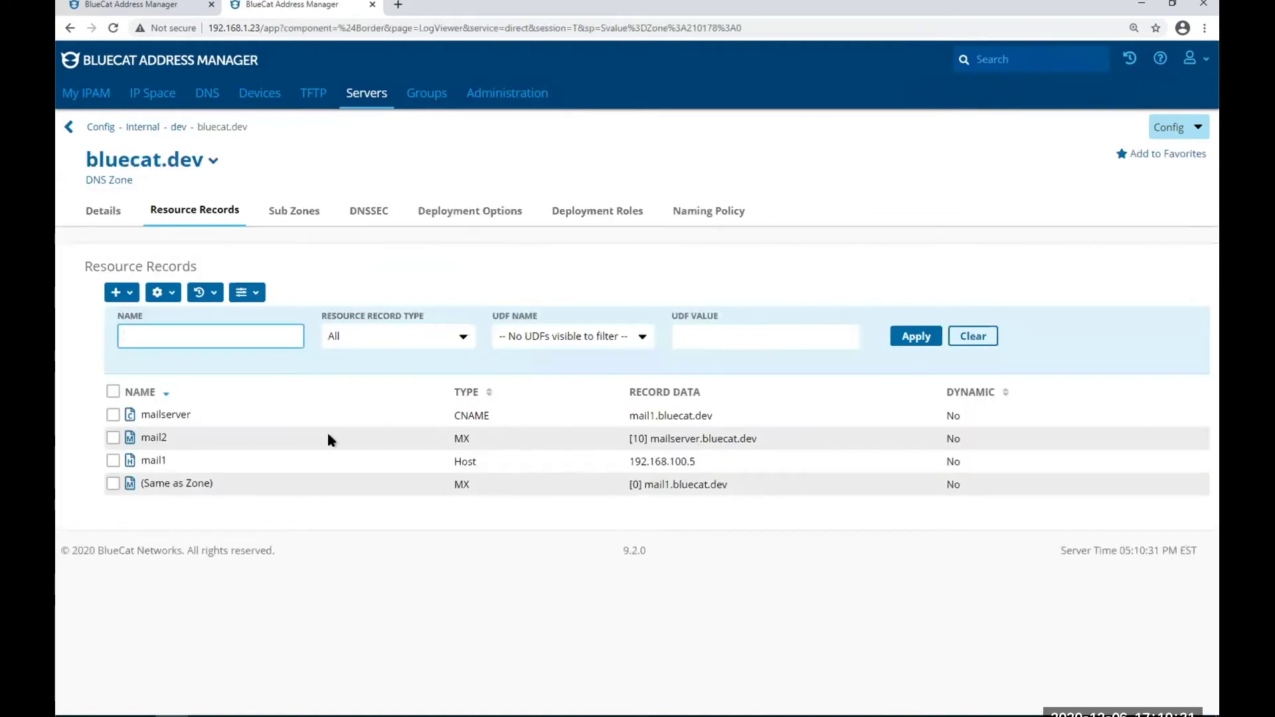
Step: Delete the mail2 MX record that points to mailserver.bluecat.dev from the bluecat.dev zone
left_click(328, 437)
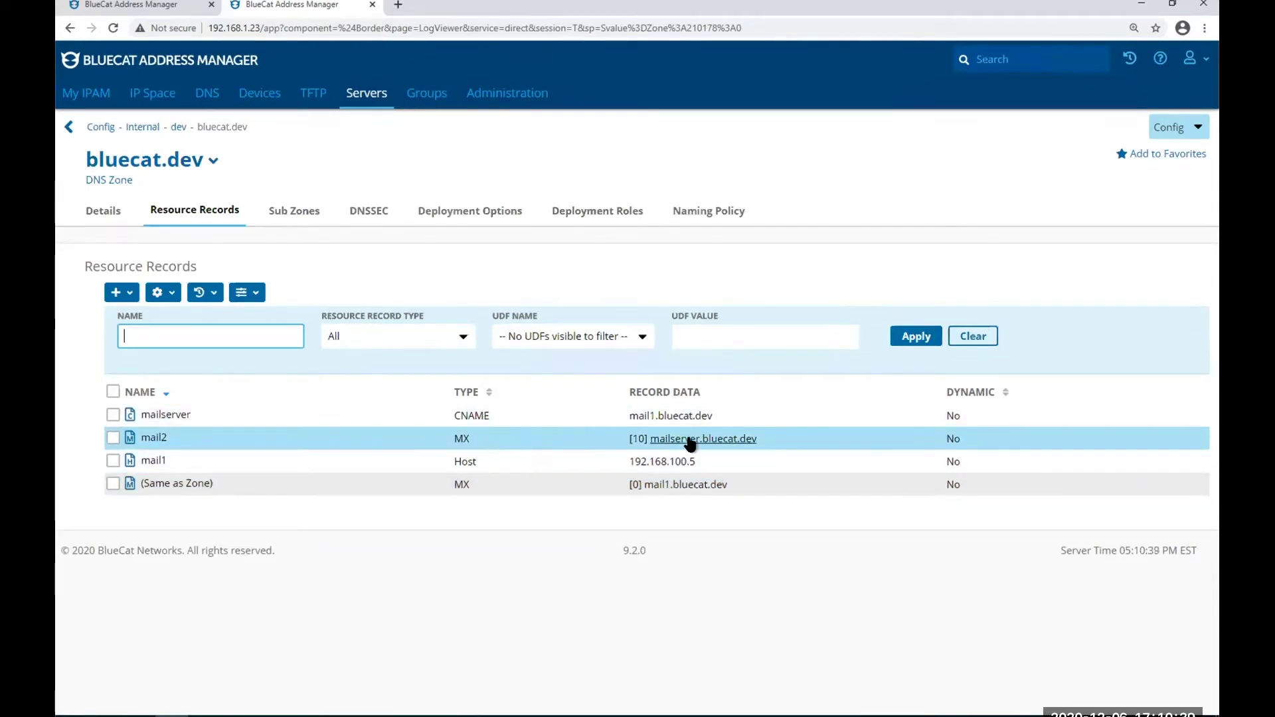
left_click(113, 438)
left_click(159, 293)
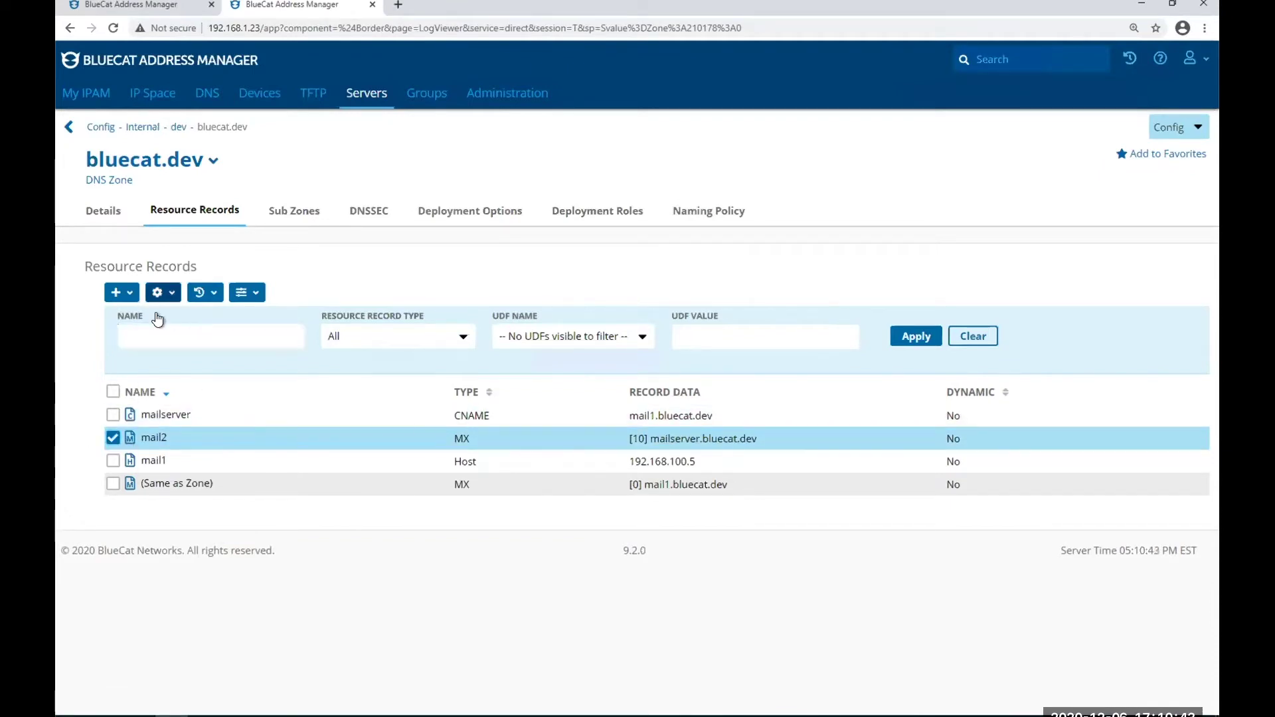
left_click(200, 482)
left_click(111, 384)
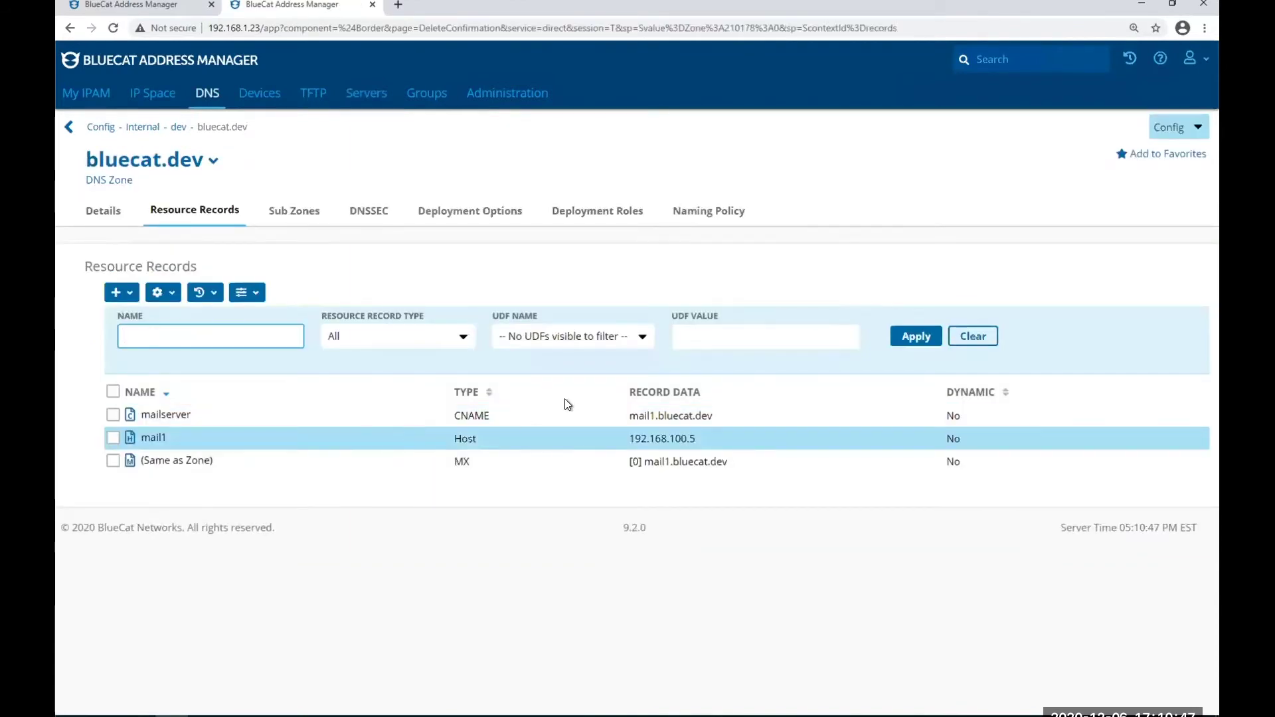
Step: Validate the deployment data on server NS1 again for the DNS service only, leaving DHCP out
left_click(358, 98)
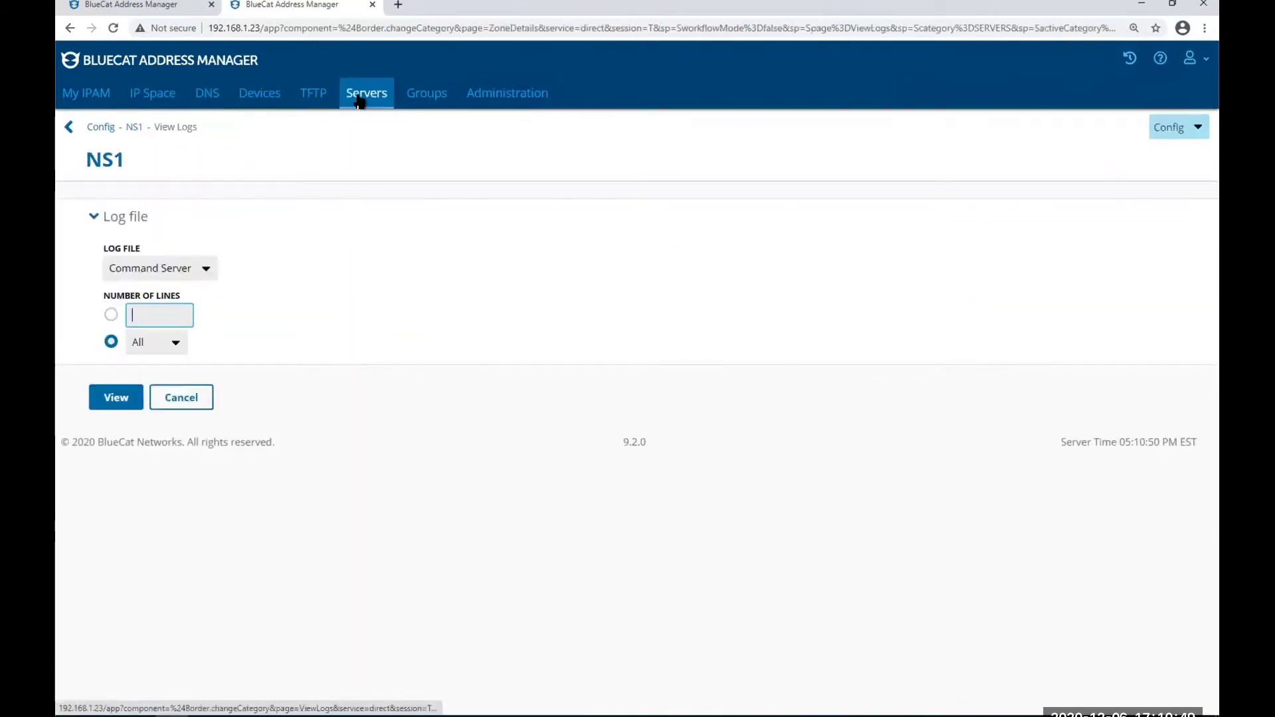
left_click(95, 361)
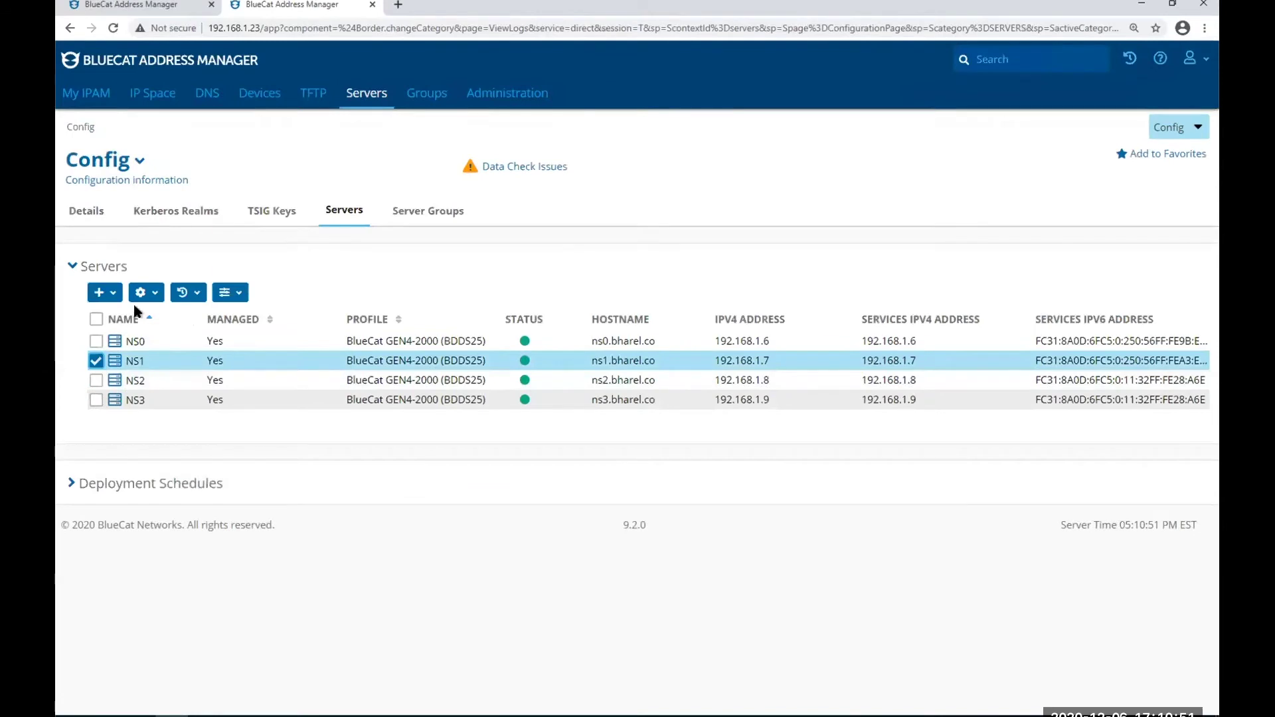
left_click(146, 293)
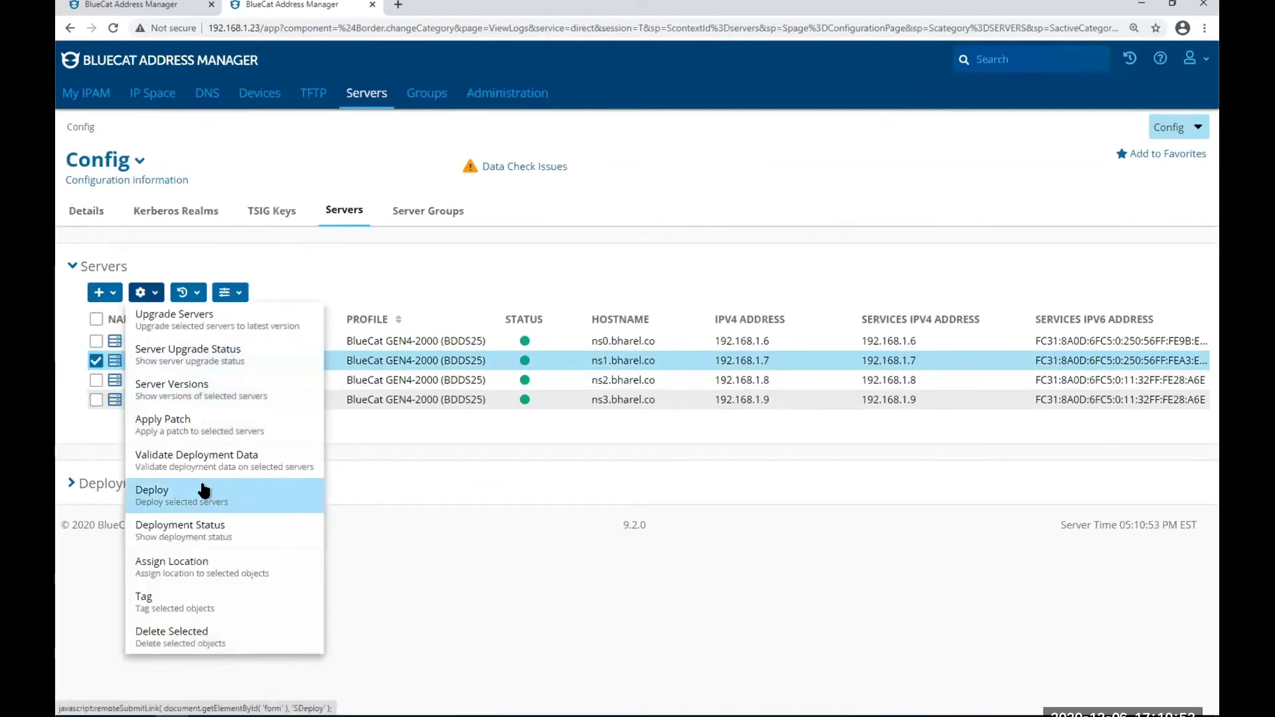
left_click(222, 465)
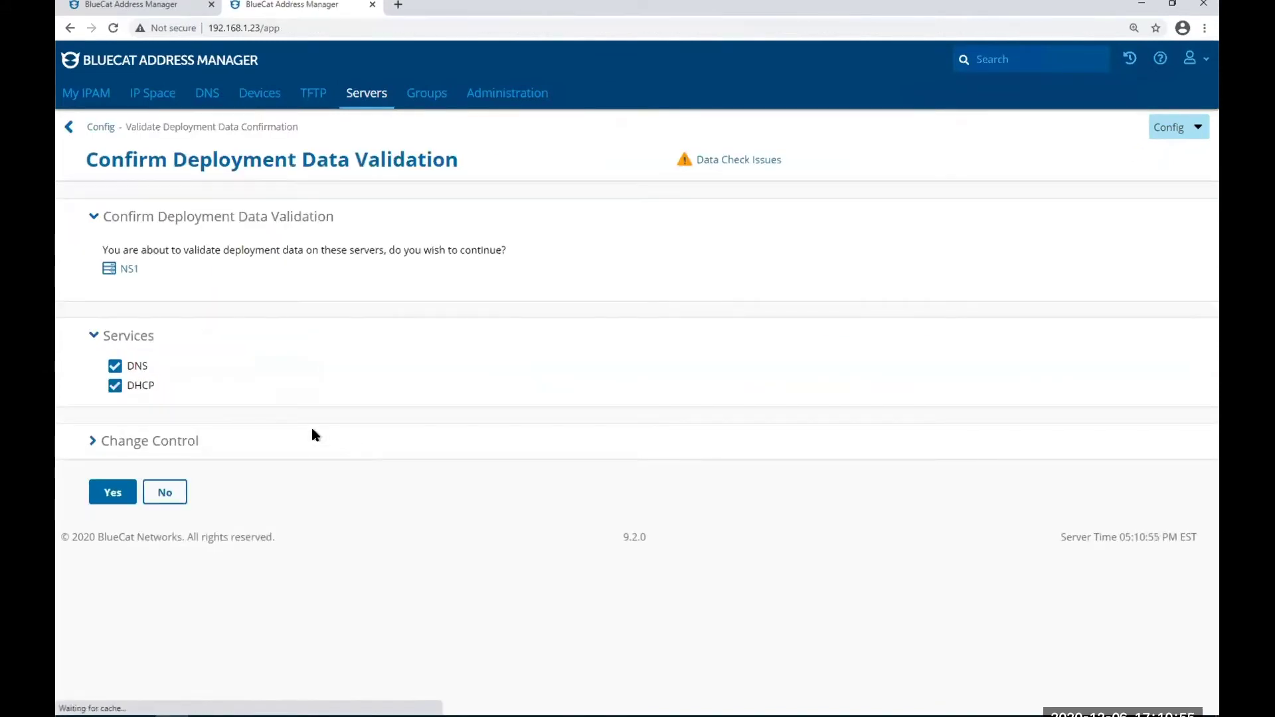
left_click(115, 386)
left_click(111, 493)
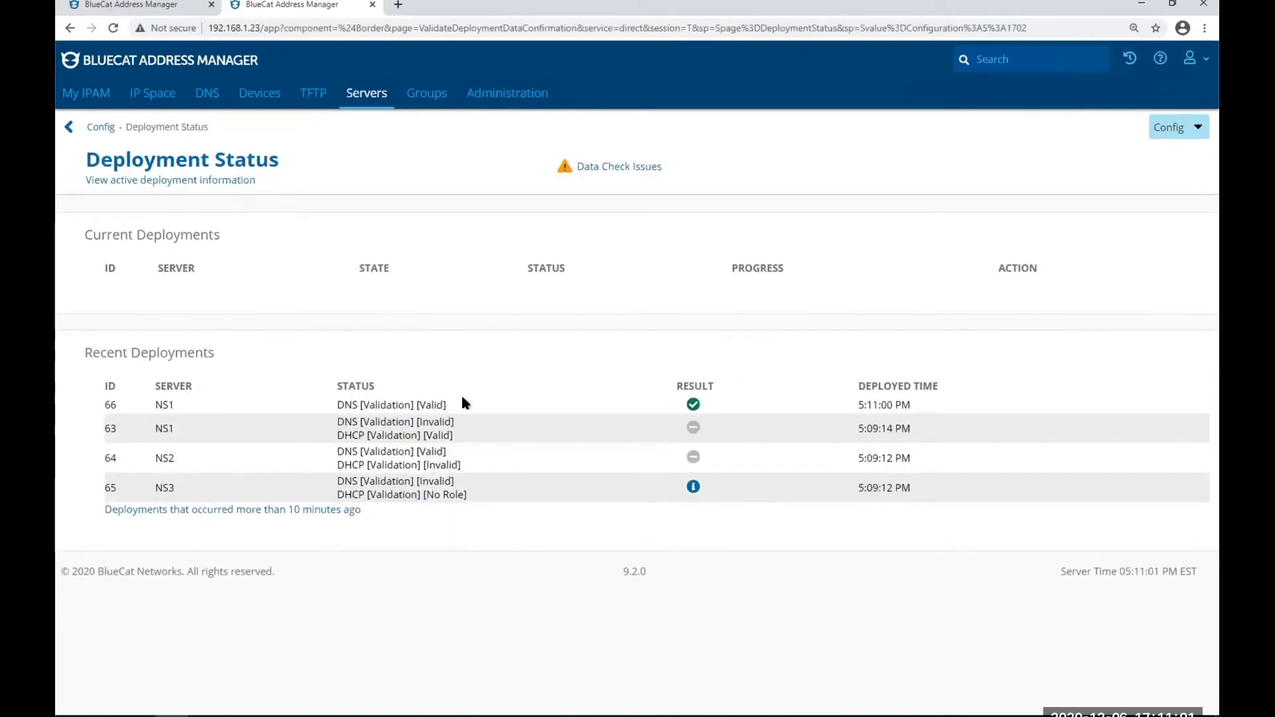
Step: Review the recent deployment results for the DNS validation on NS1 and the DHCP validation on NS2
double_click(405, 408)
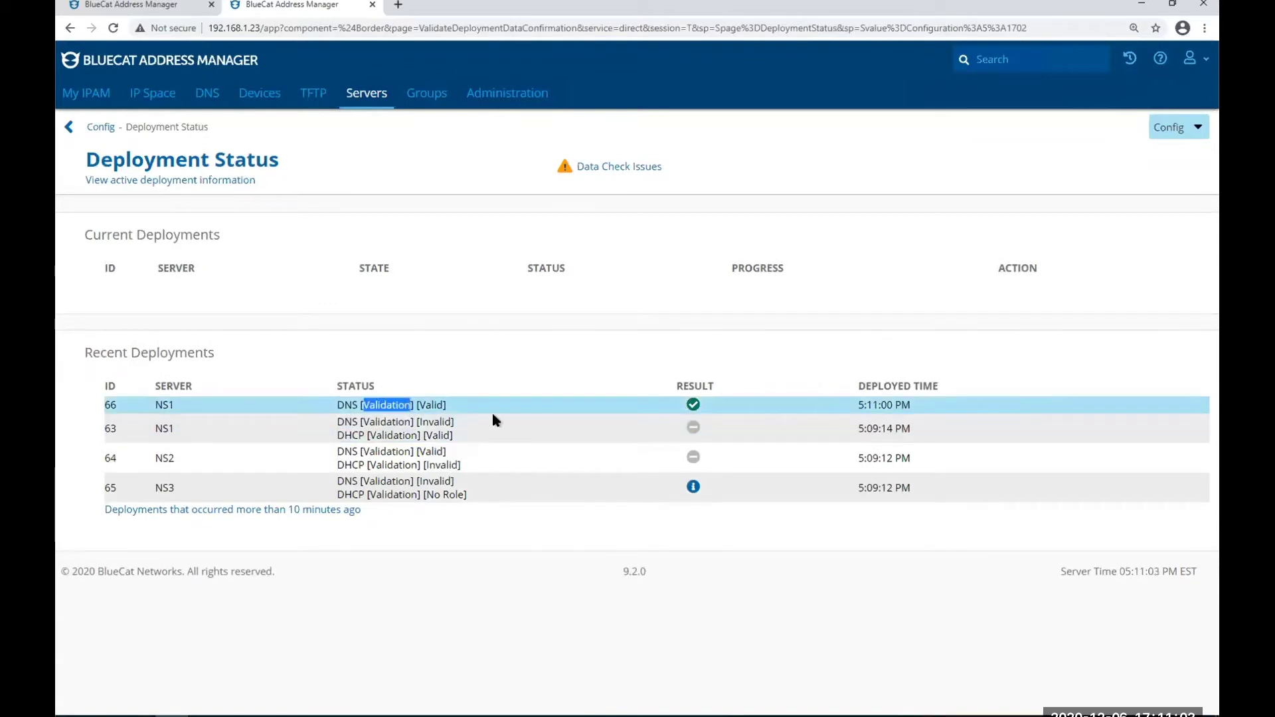
left_click(399, 423)
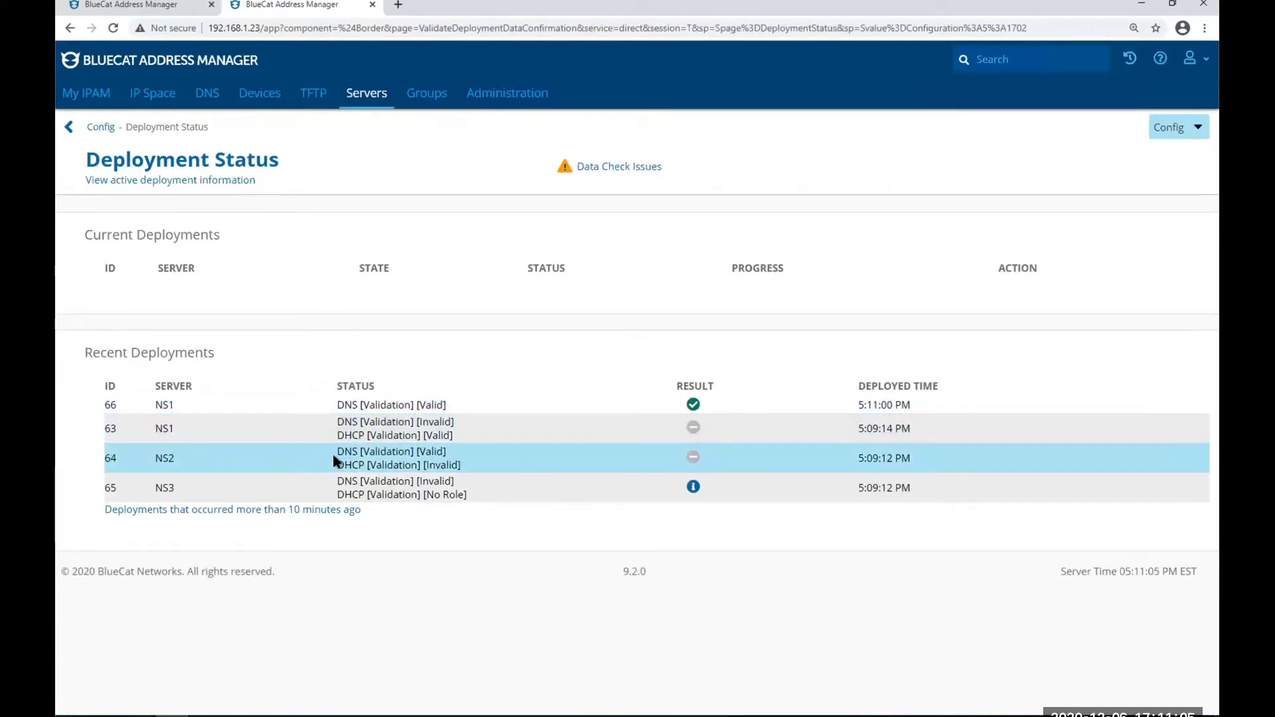
left_click_drag(411, 466, 344, 467)
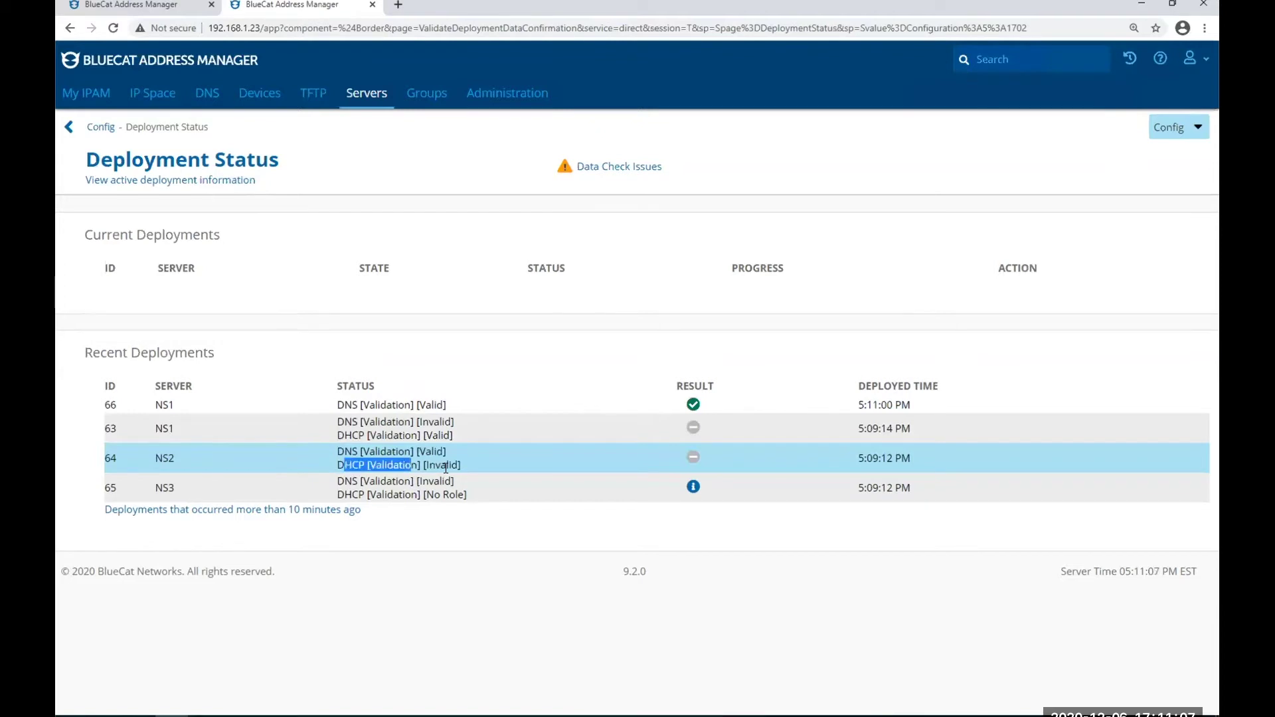
Step: Open the full DHCP Validation log of server NS2
left_click(369, 94)
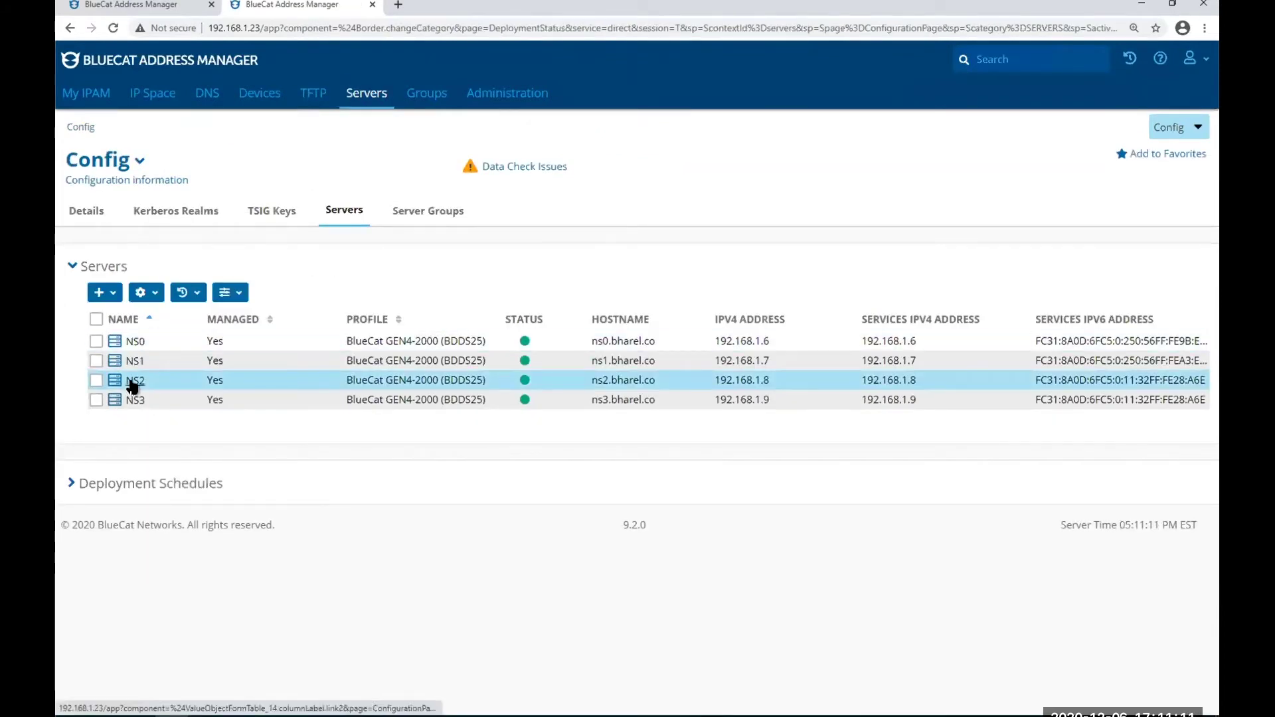
left_click(140, 380)
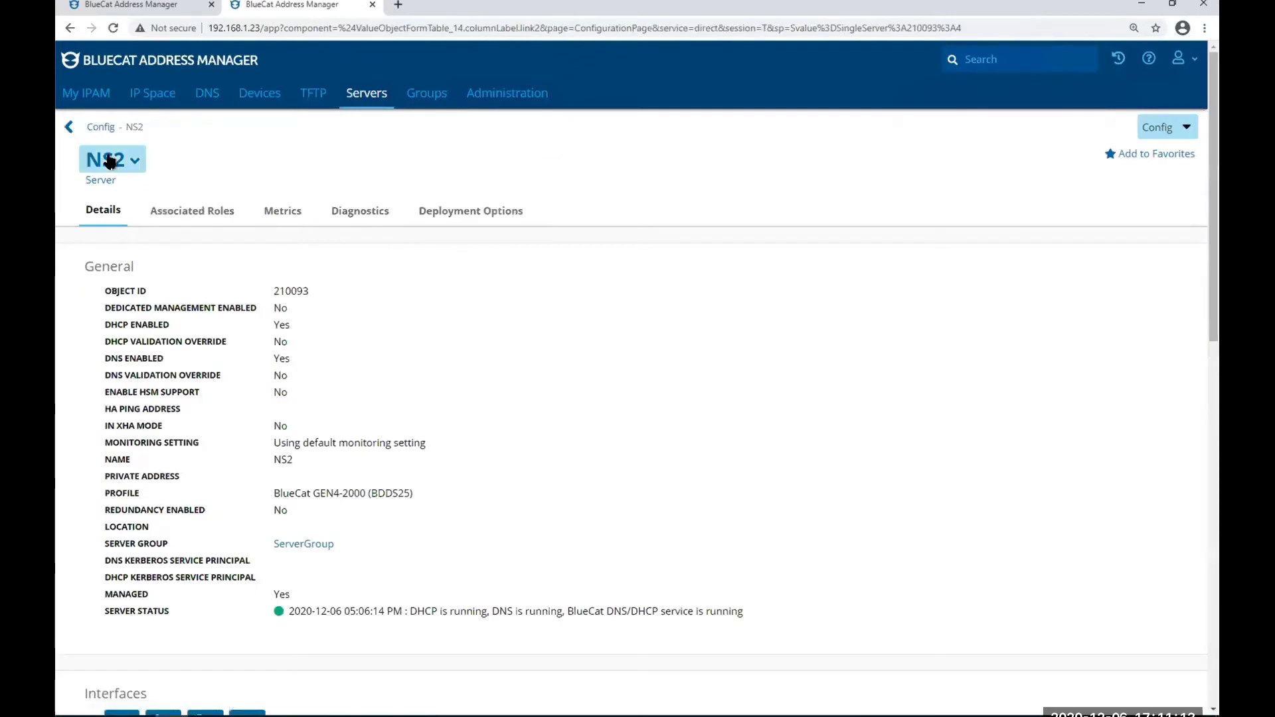
left_click(134, 162)
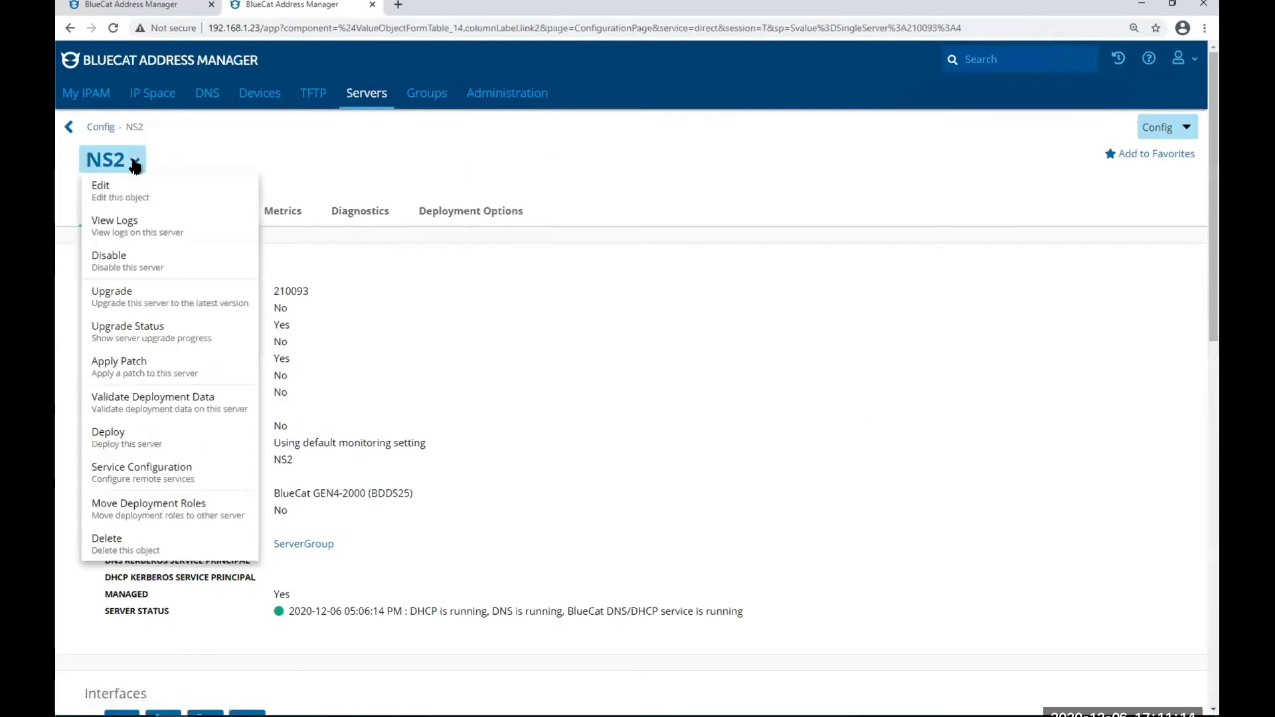
left_click(137, 227)
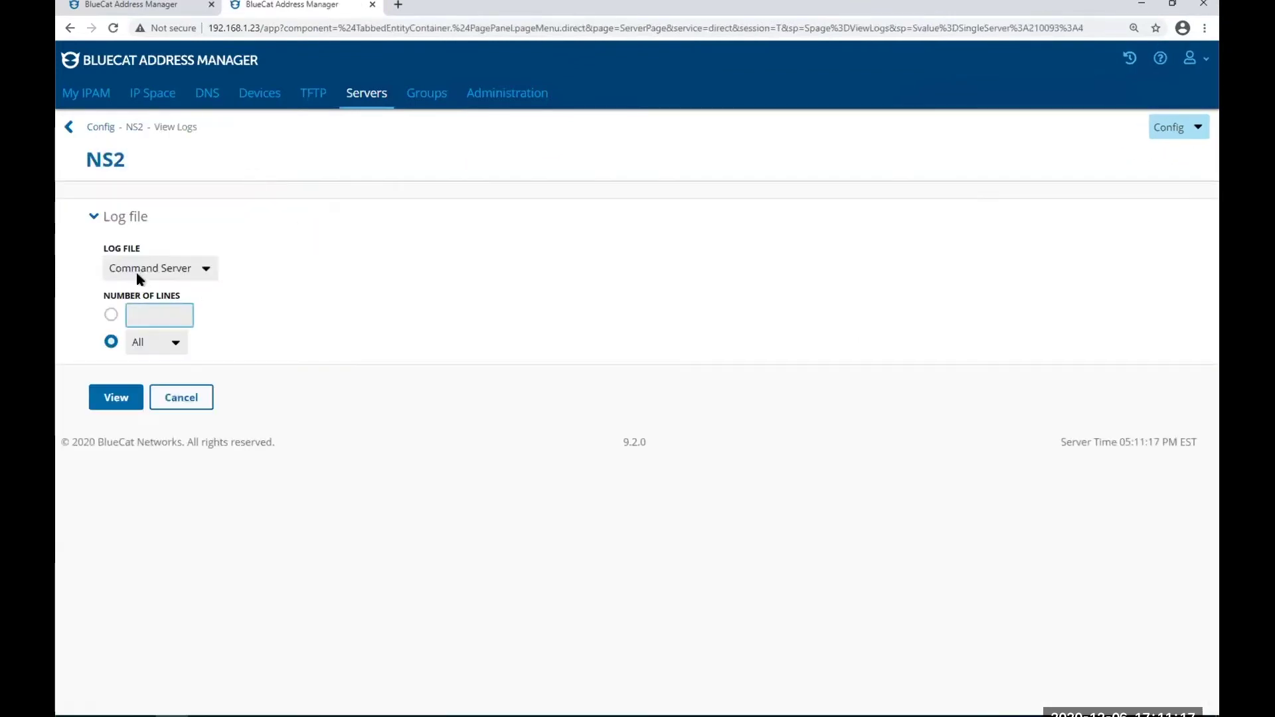
left_click(174, 273)
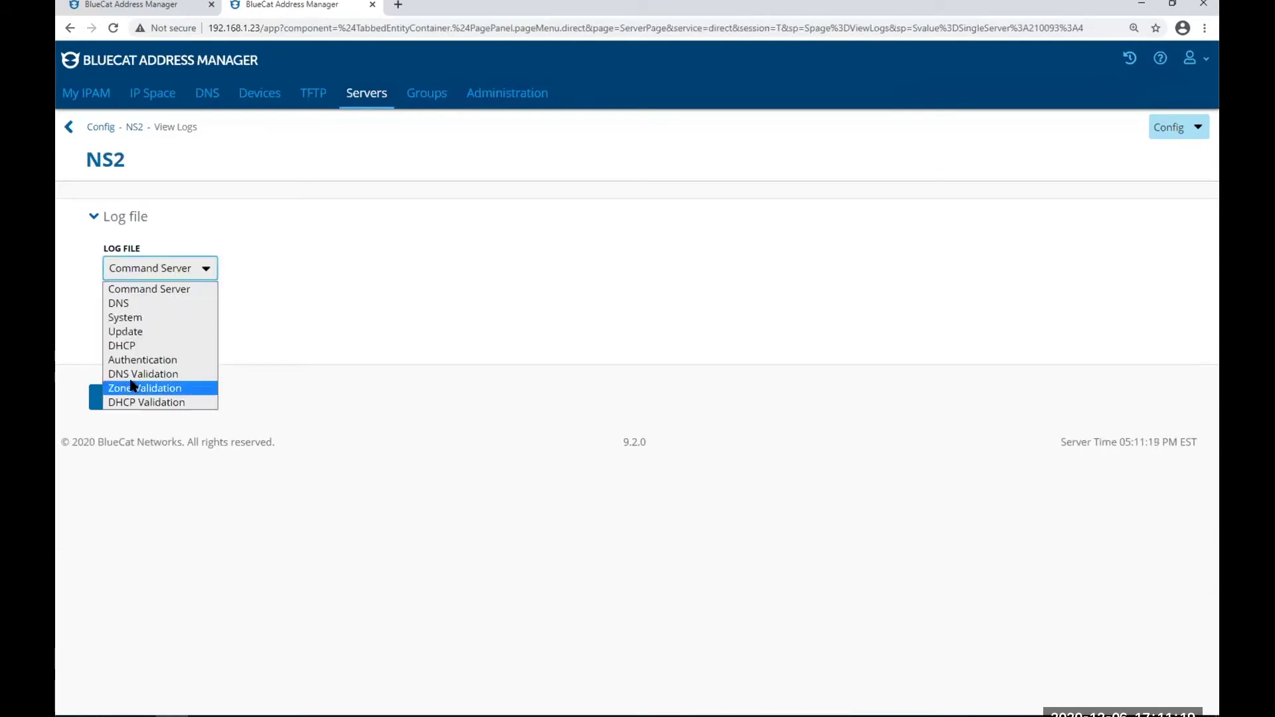
left_click(174, 403)
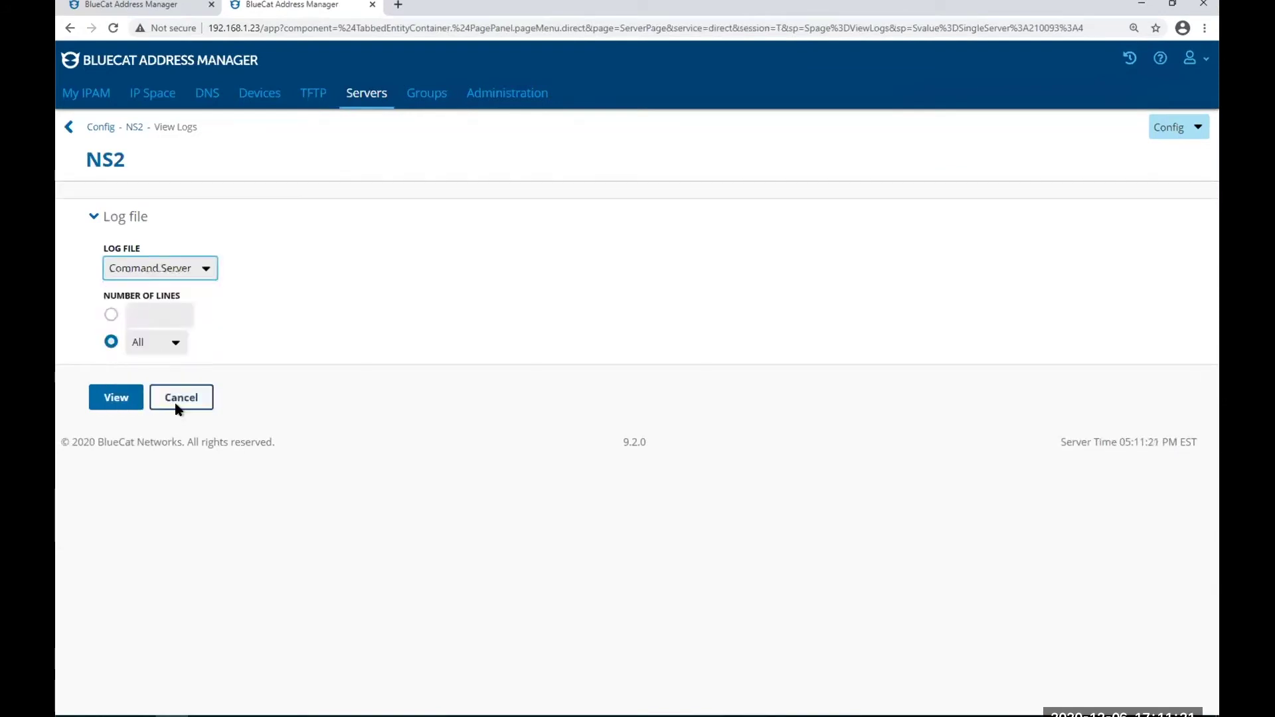
left_click(136, 397)
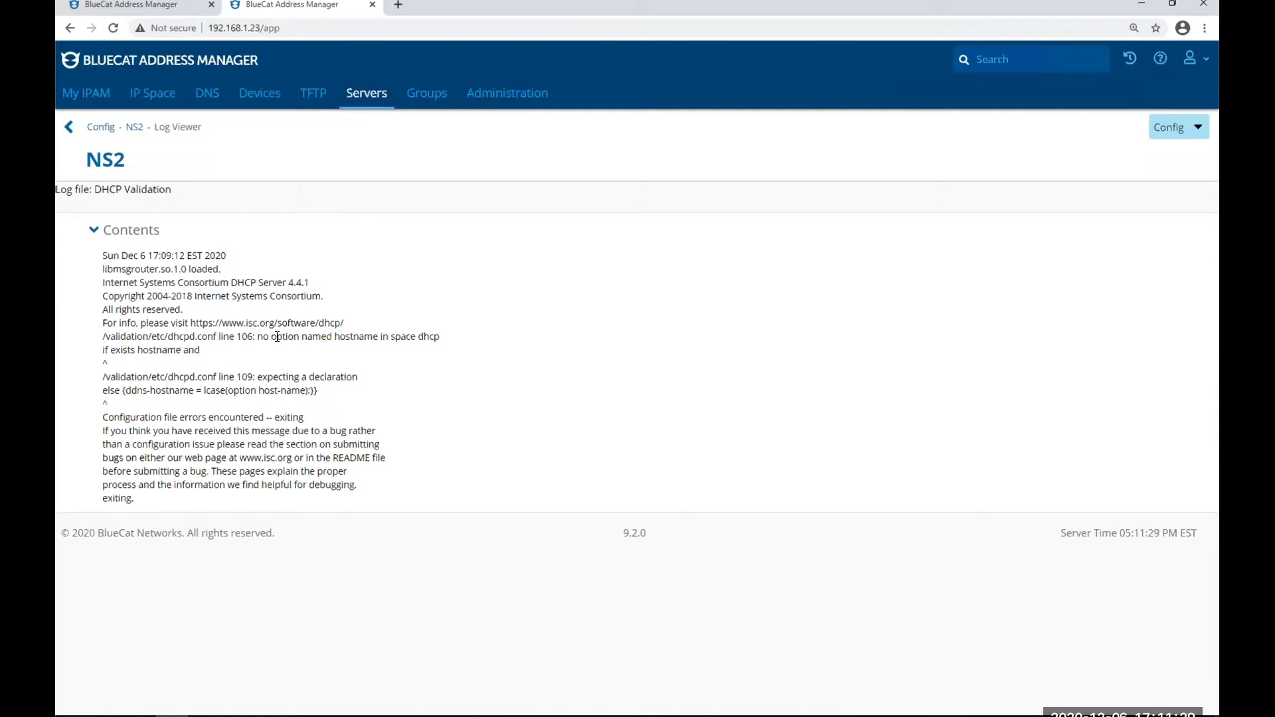
Step: Examine the dhcpd.conf line 106 error in the log and copy the option name hostname from it
double_click(245, 336)
left_click(322, 336)
double_click(340, 336)
right_click(339, 336)
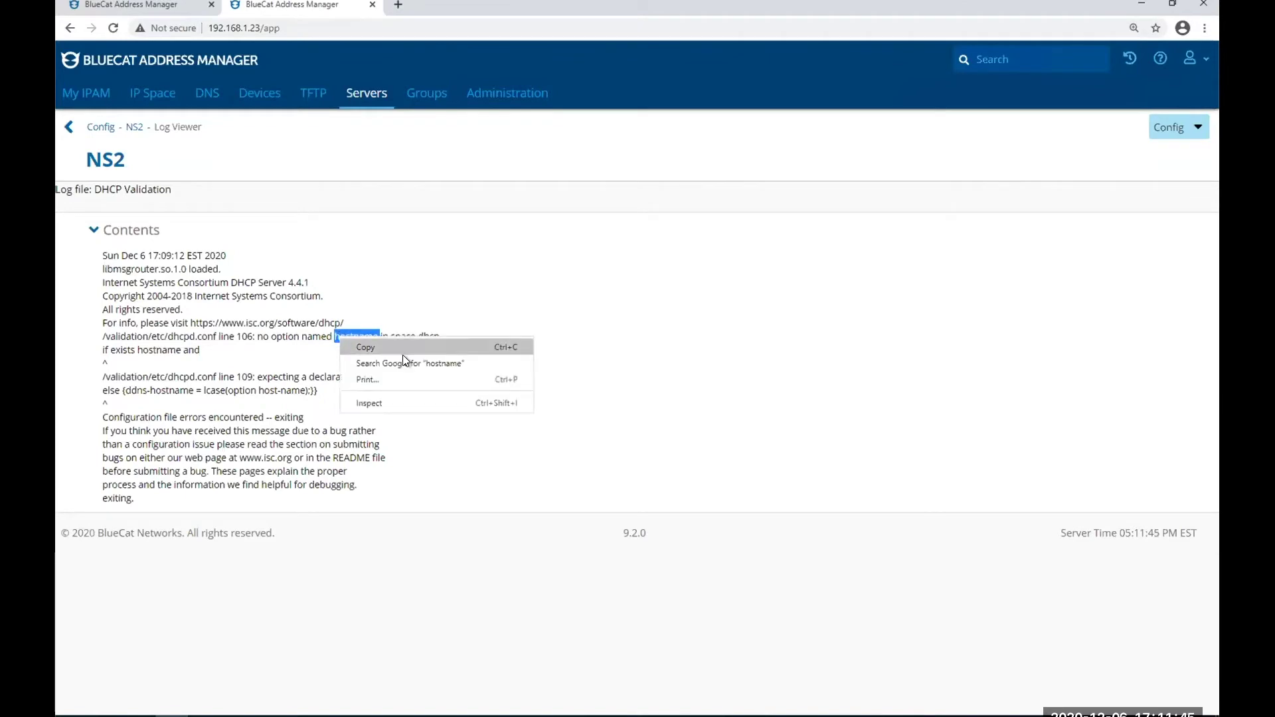
left_click(397, 350)
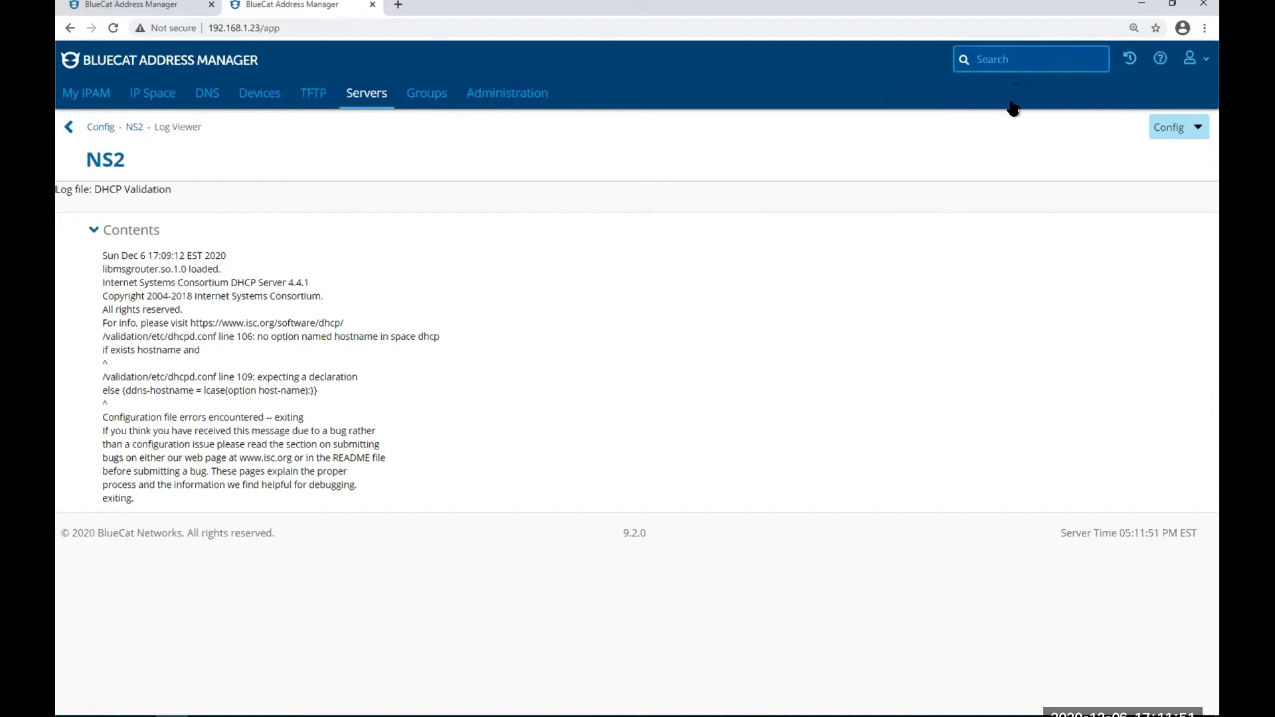
Step: Run an advanced search for hostname in the Deployment Options category, limited to DHCPv4 Raw Option objects
left_click(1010, 64)
left_click(1027, 86)
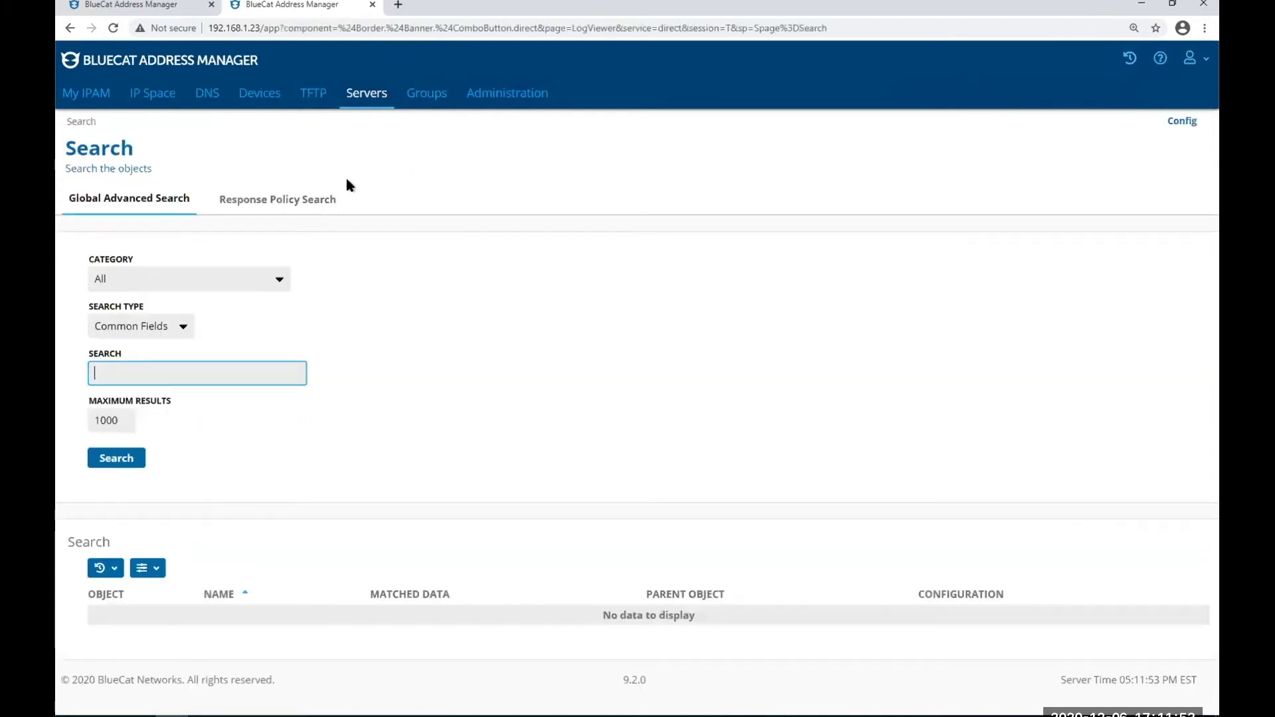
left_click(146, 280)
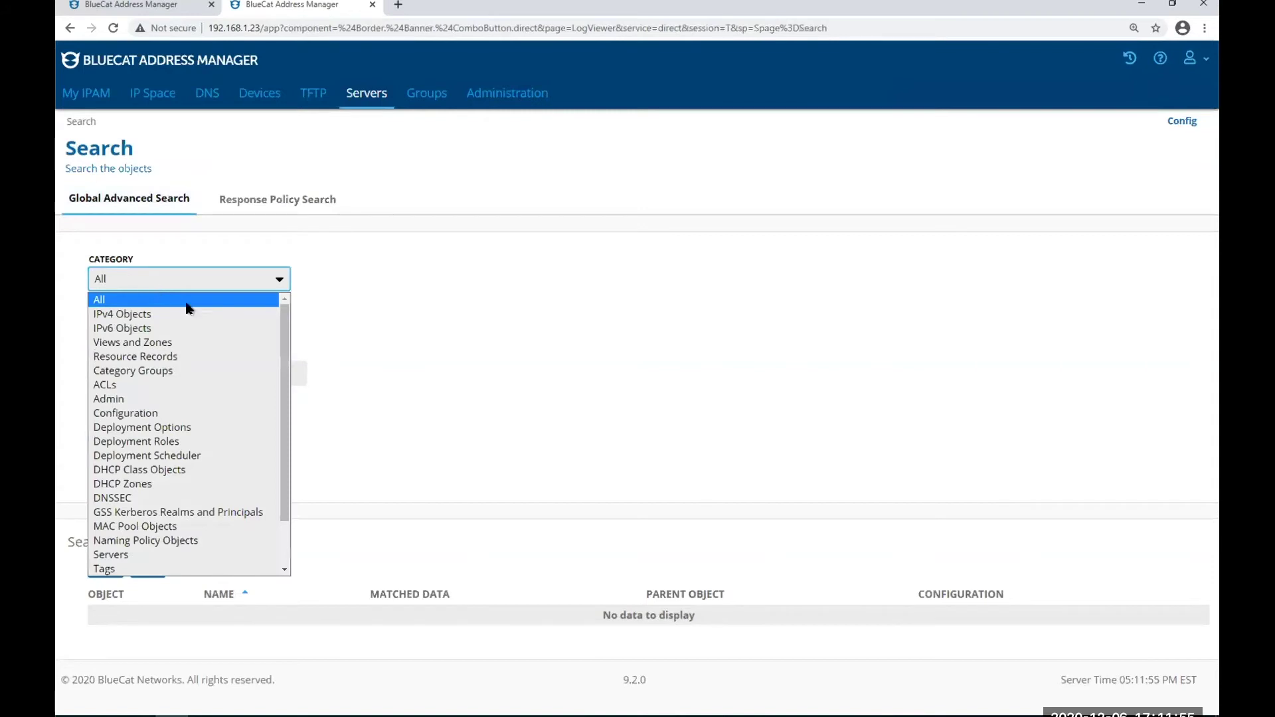
left_click(174, 429)
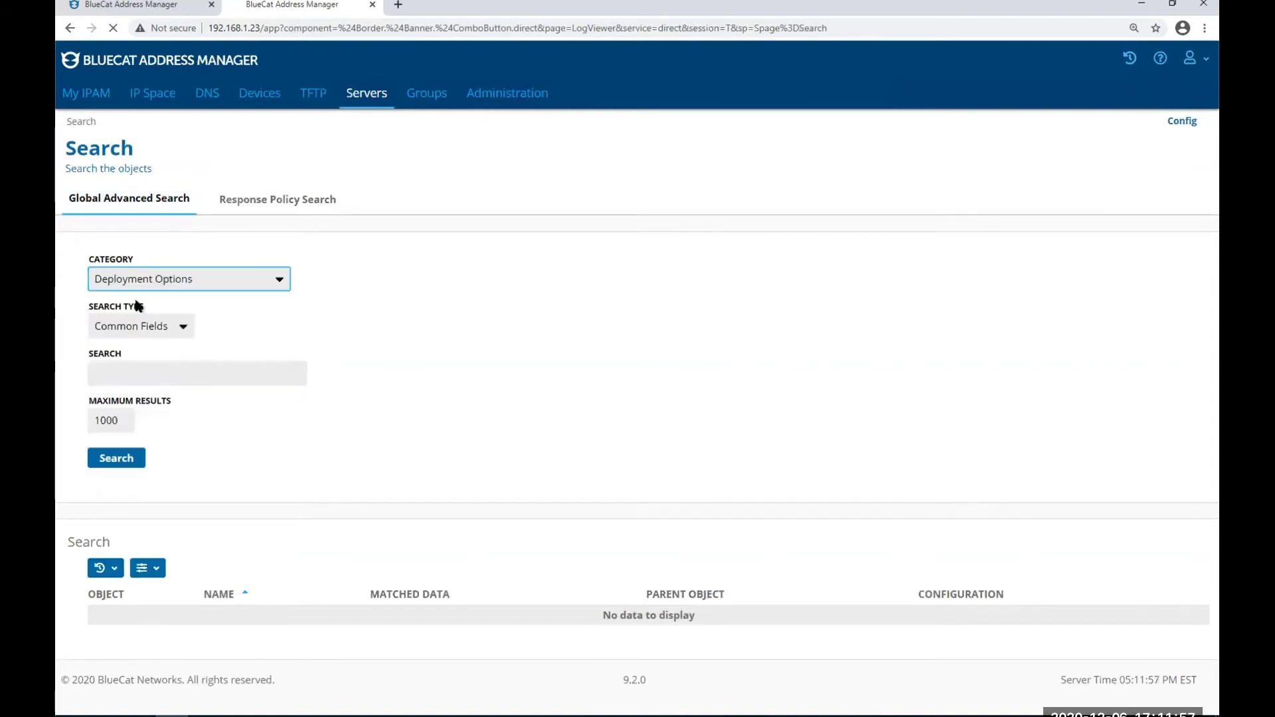
left_click(139, 328)
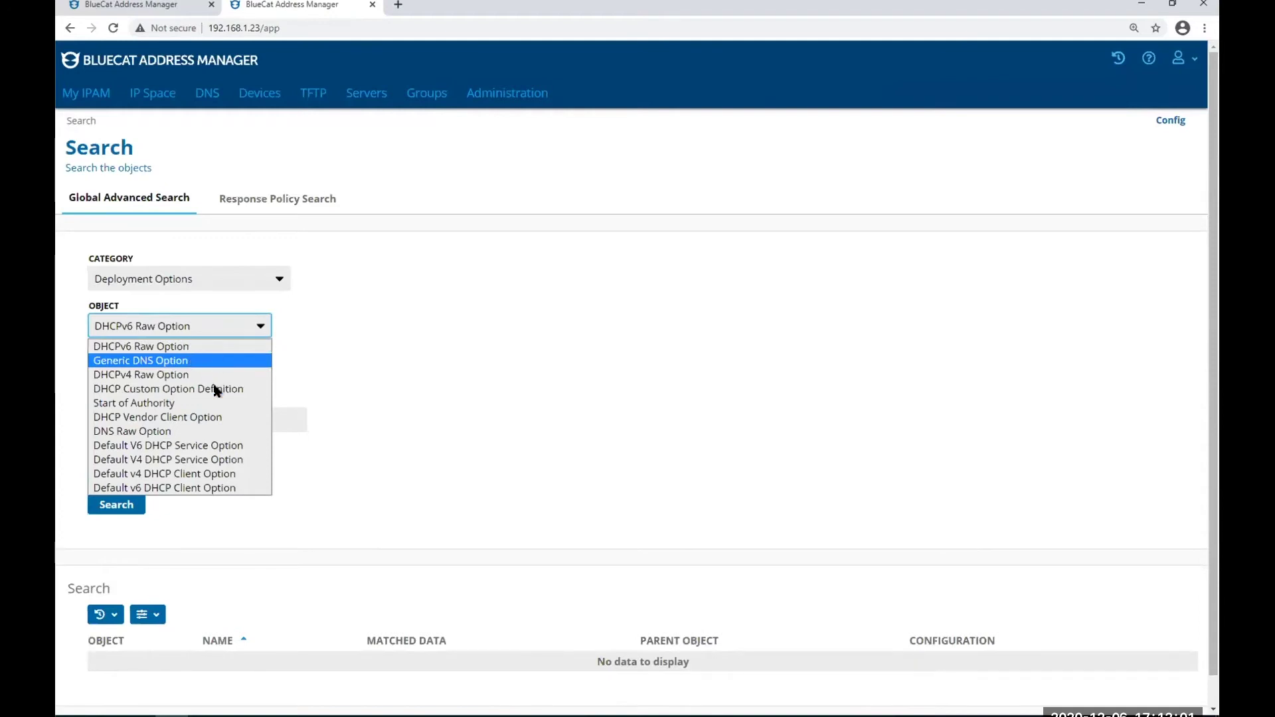
left_click(152, 379)
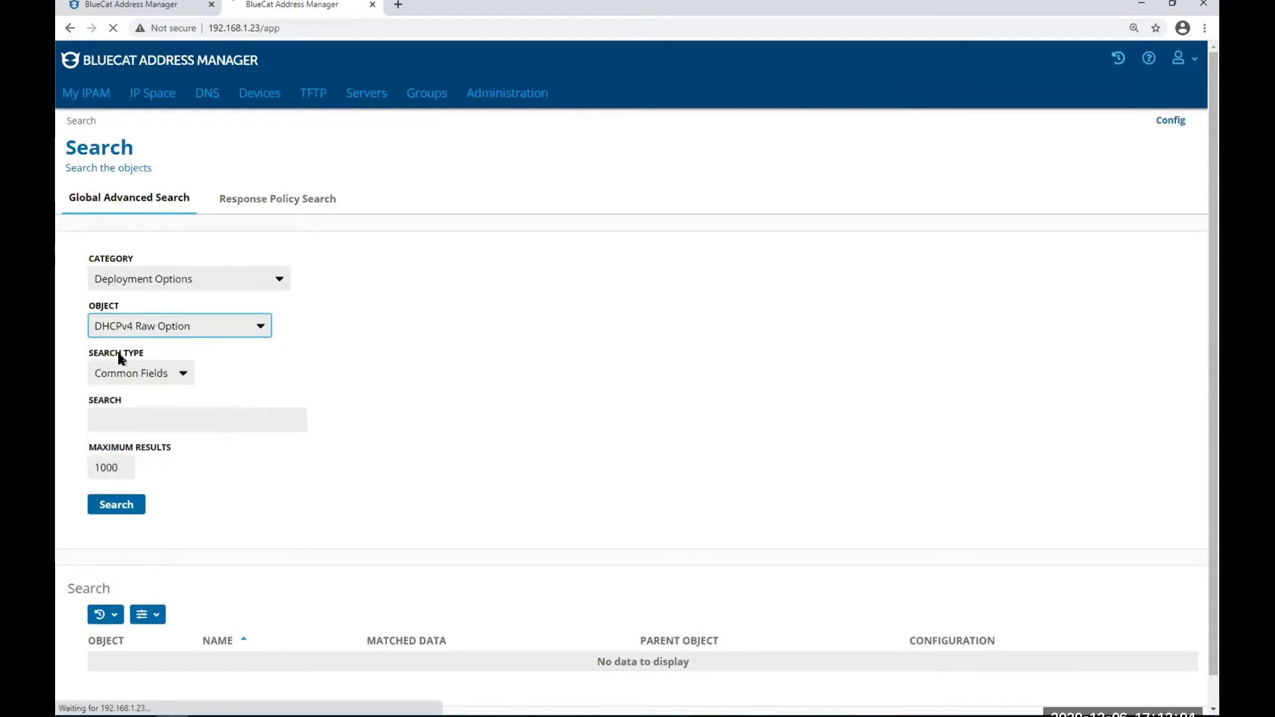
left_click(142, 415)
type("hostname")
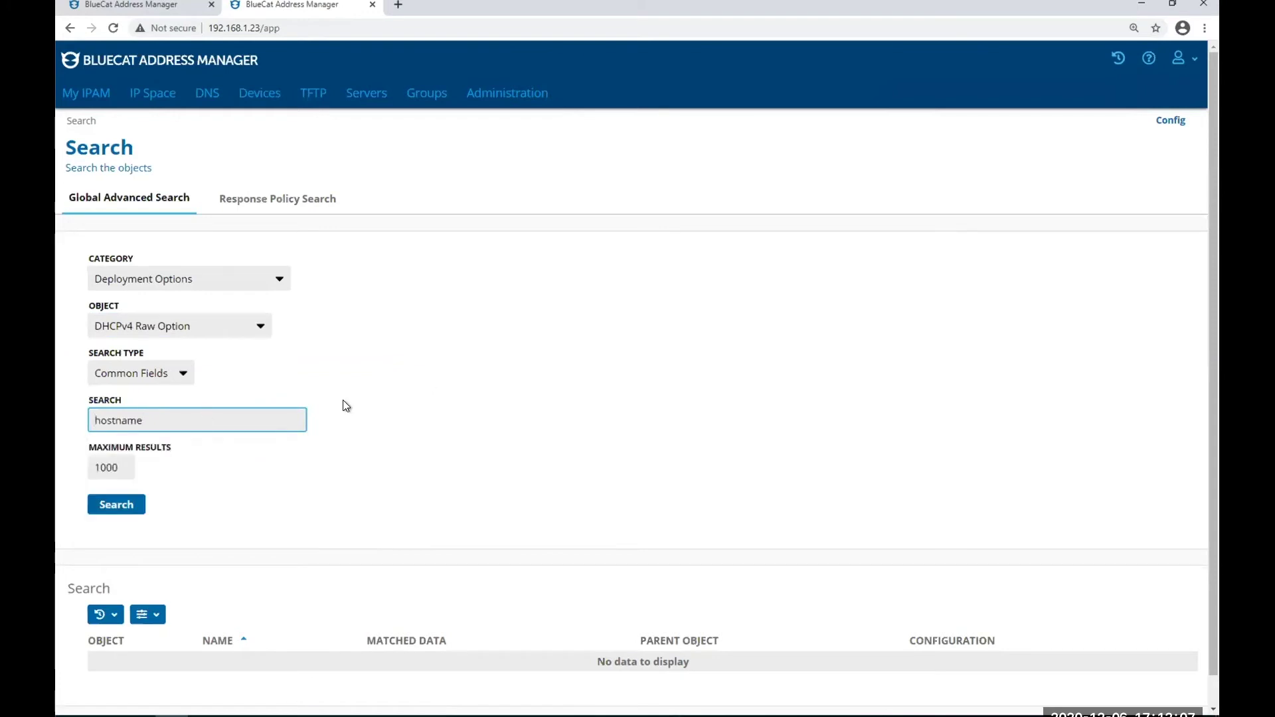
left_click(115, 508)
Step: Find the DHCPv4 raw option whose parent object is NS2 in the search results and open its details
scroll(655, 339, "down", 3)
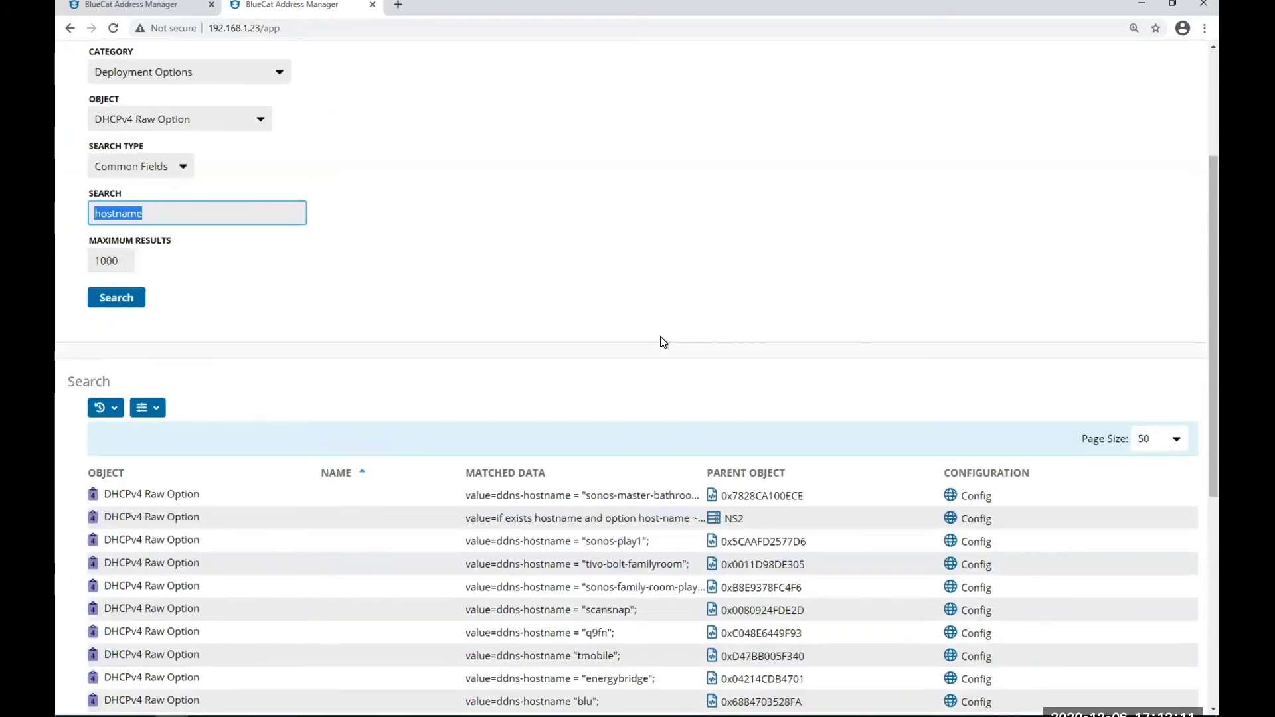
scroll(668, 340, "down", 4)
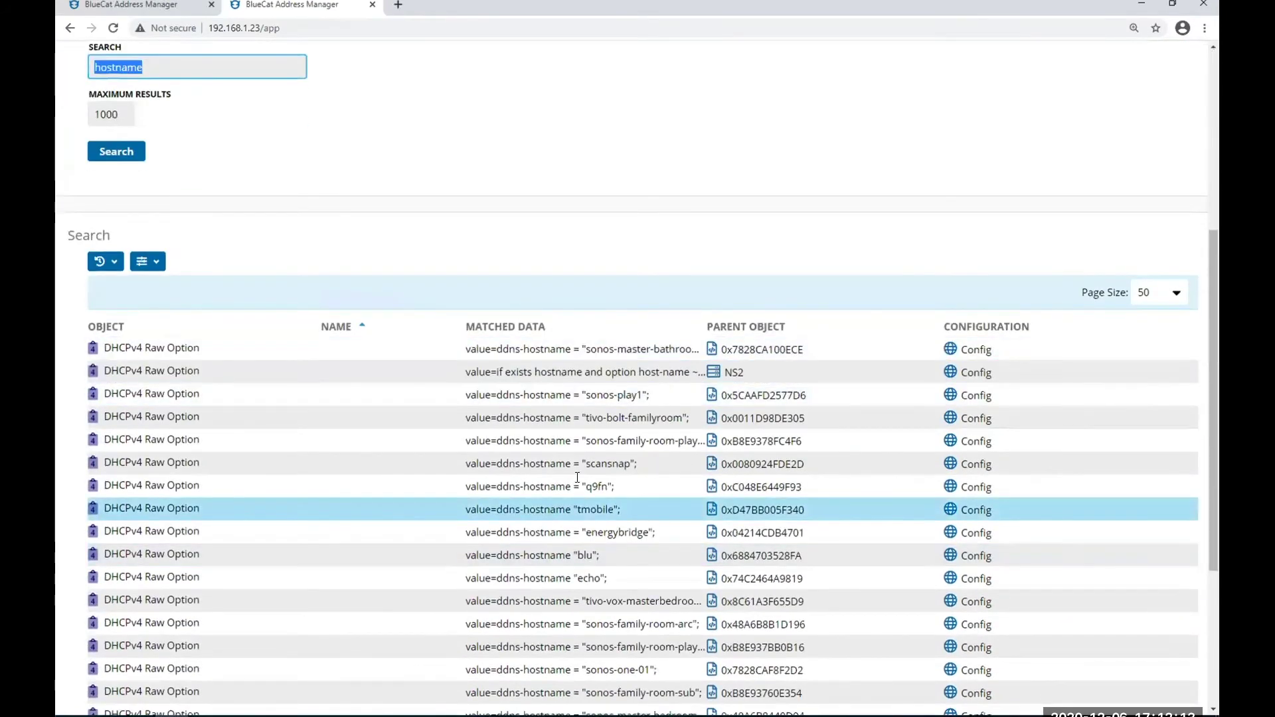
scroll(577, 479, "up", 2)
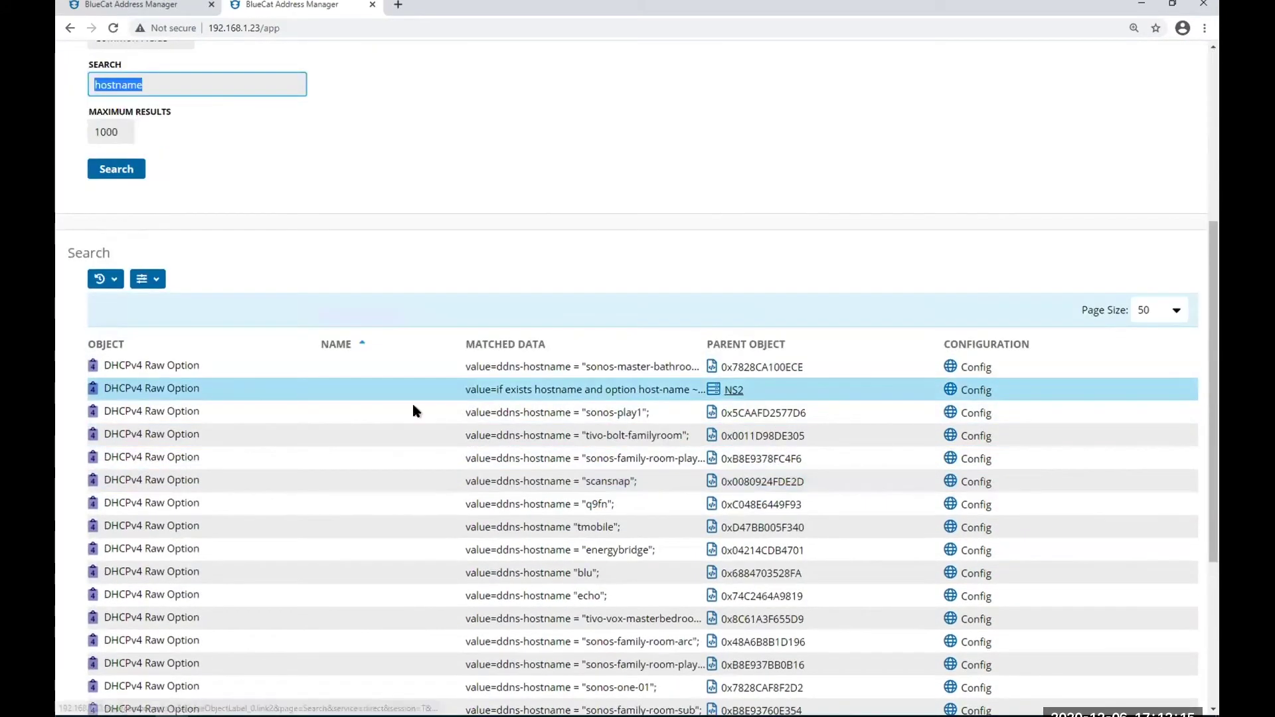
left_click(328, 389)
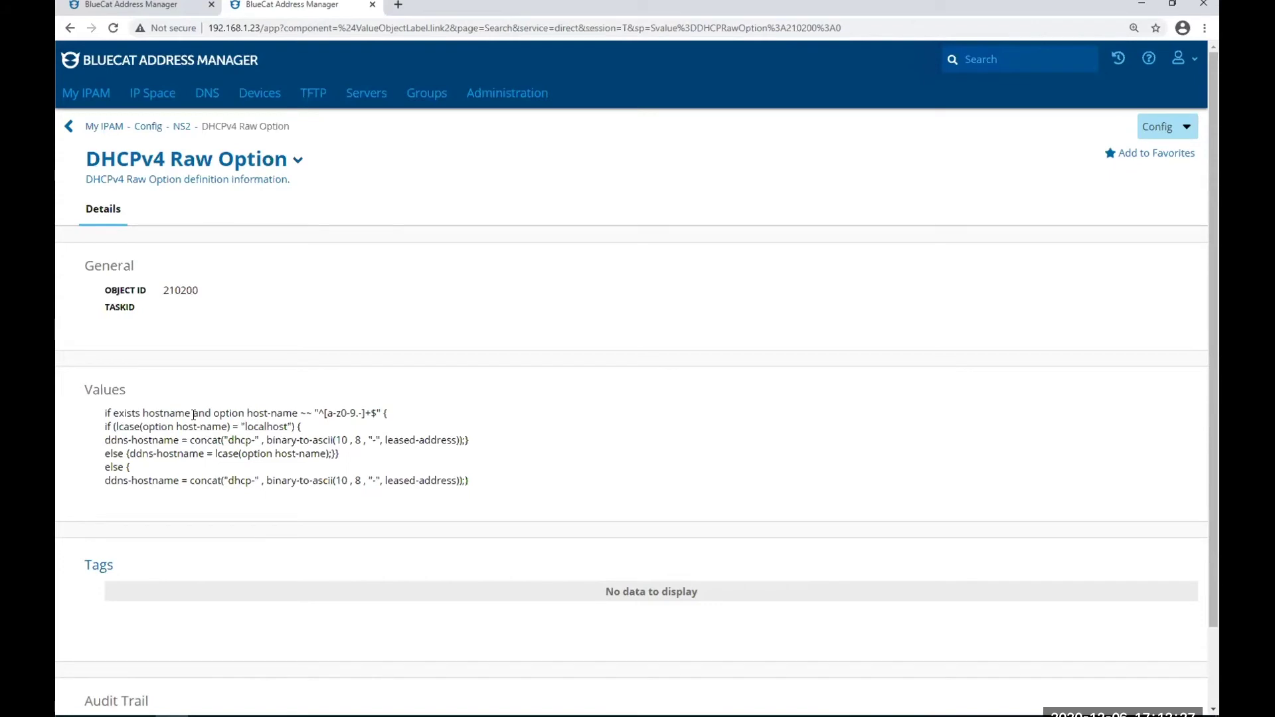
Step: Edit the raw option's data so the first condition reads "if exists host-name" and save the update
left_click(226, 163)
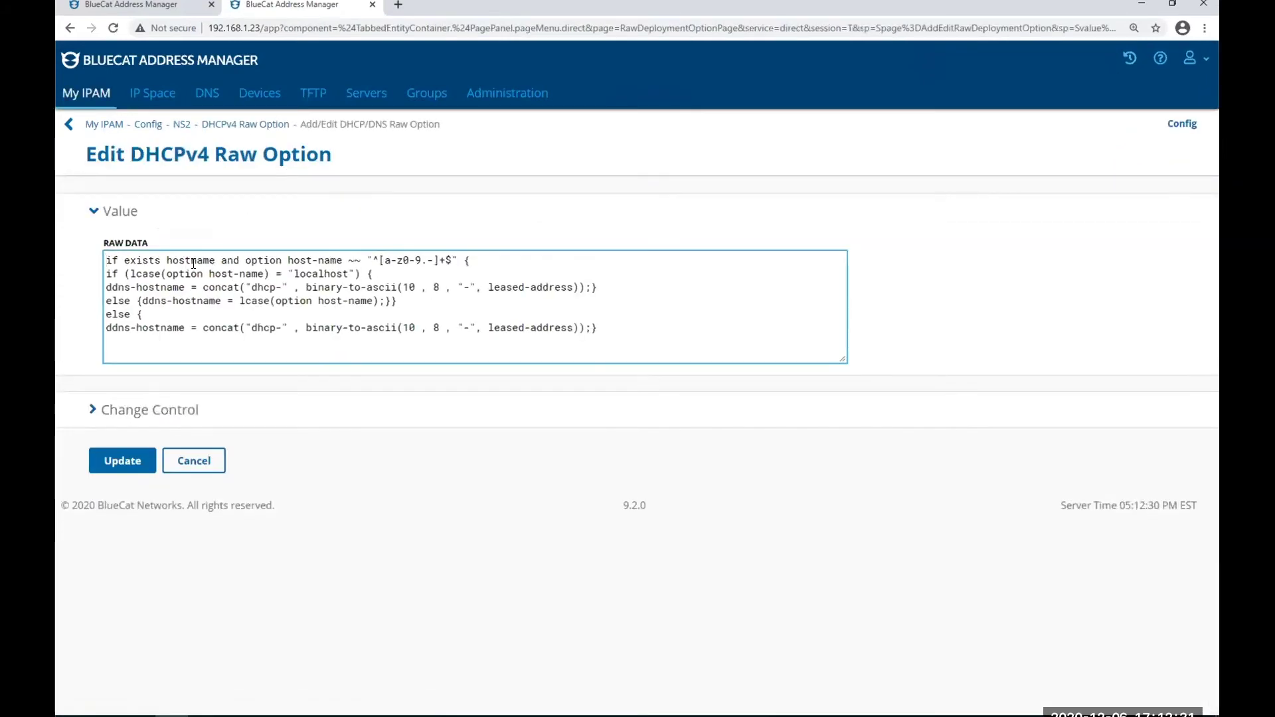
left_click(194, 261)
type("-")
left_click(115, 462)
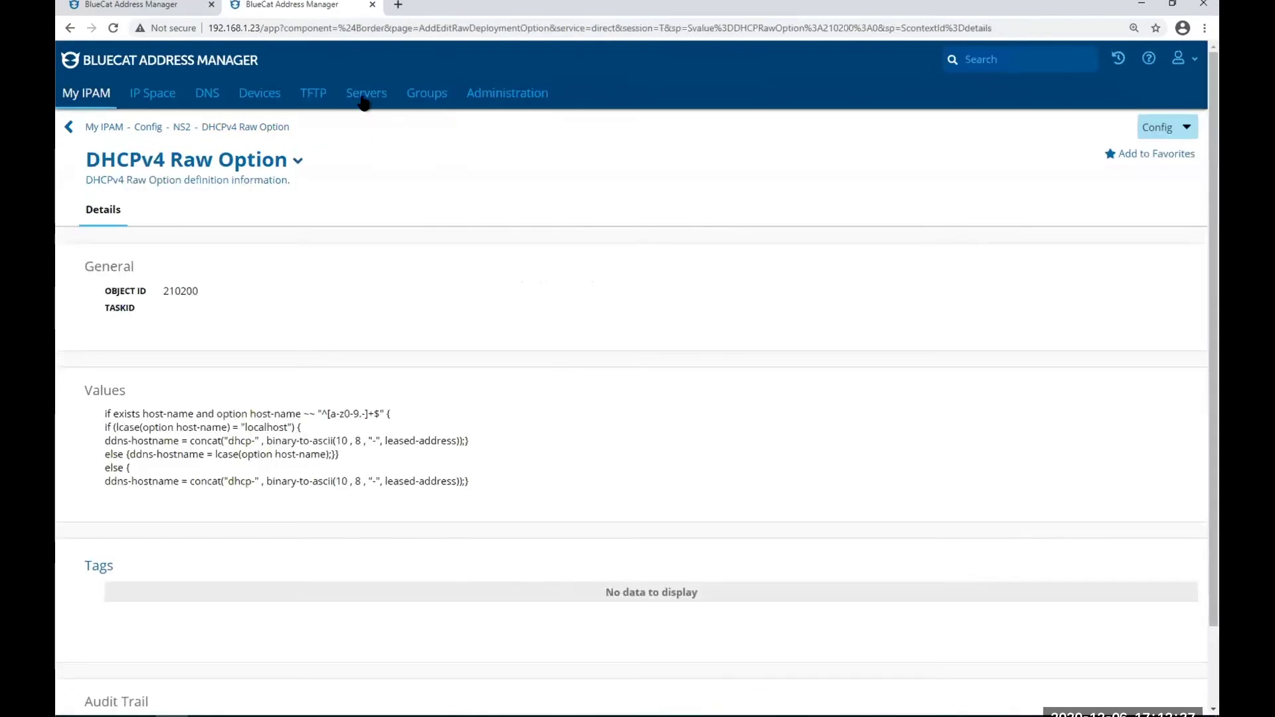
Step: Validate the deployment data on server NS2 again for the DHCP service only, leaving DNS out
left_click(364, 96)
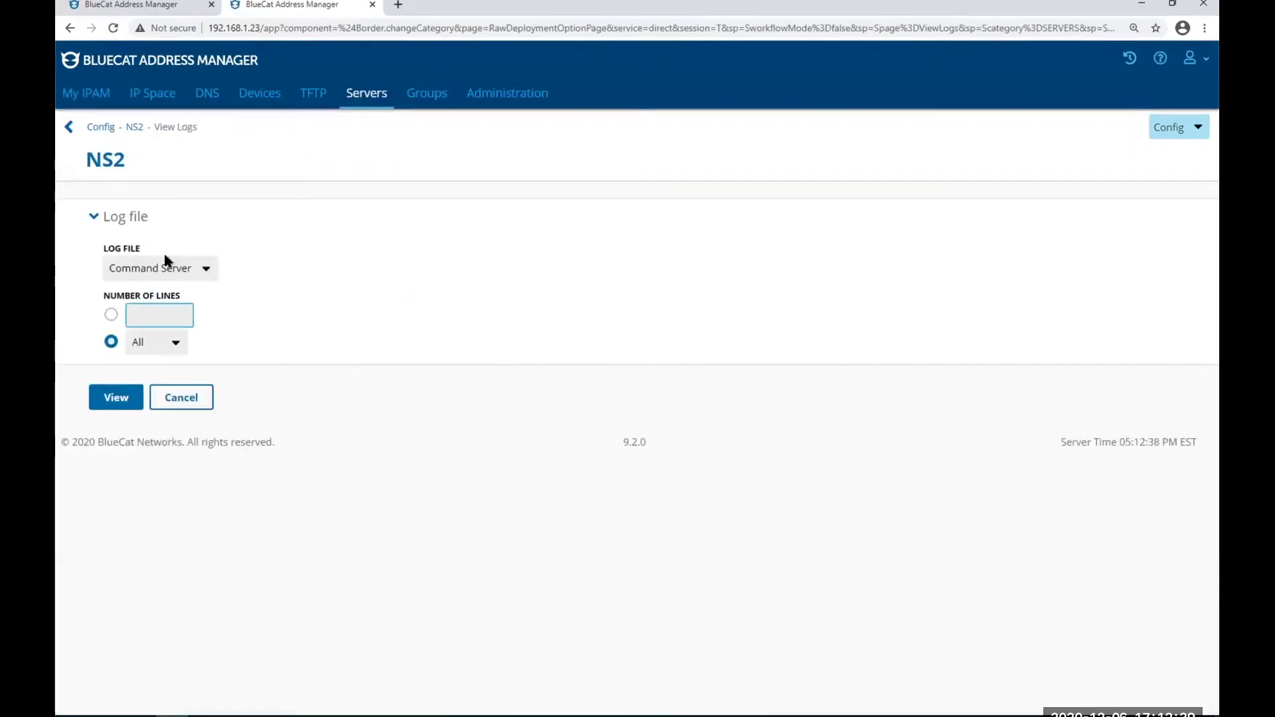
left_click(116, 397)
left_click(145, 297)
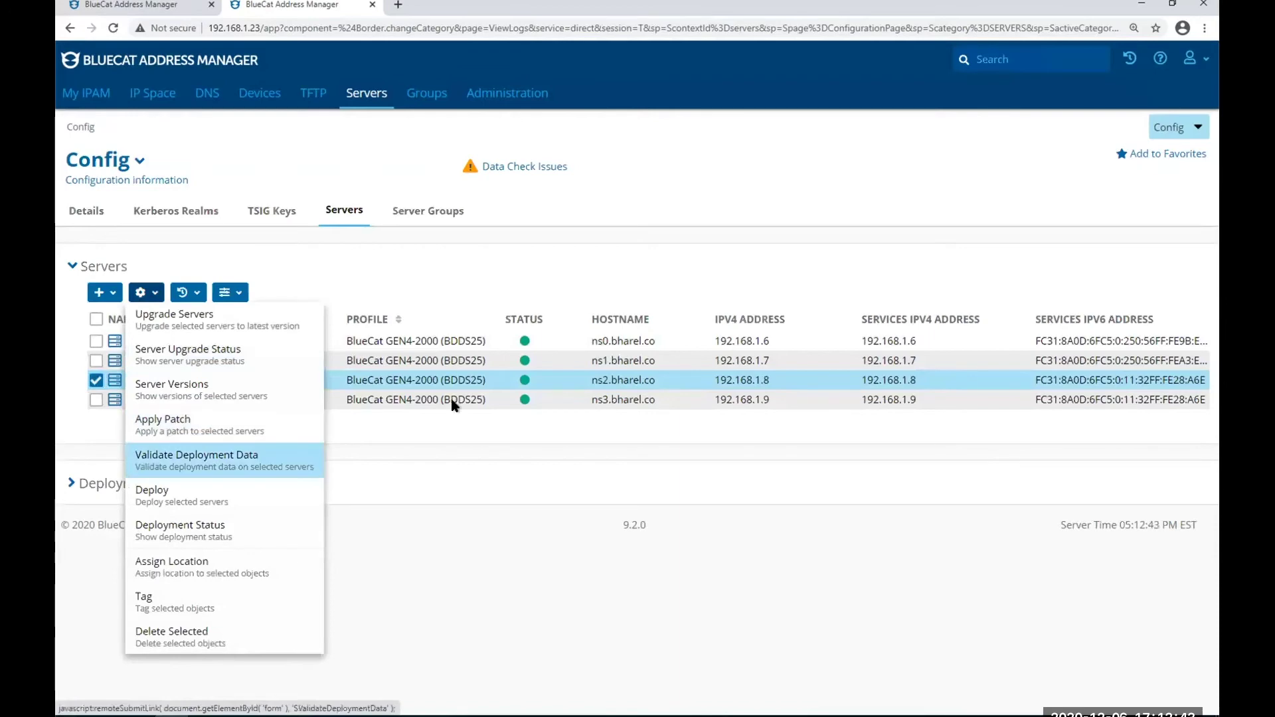
left_click(197, 459)
left_click(115, 366)
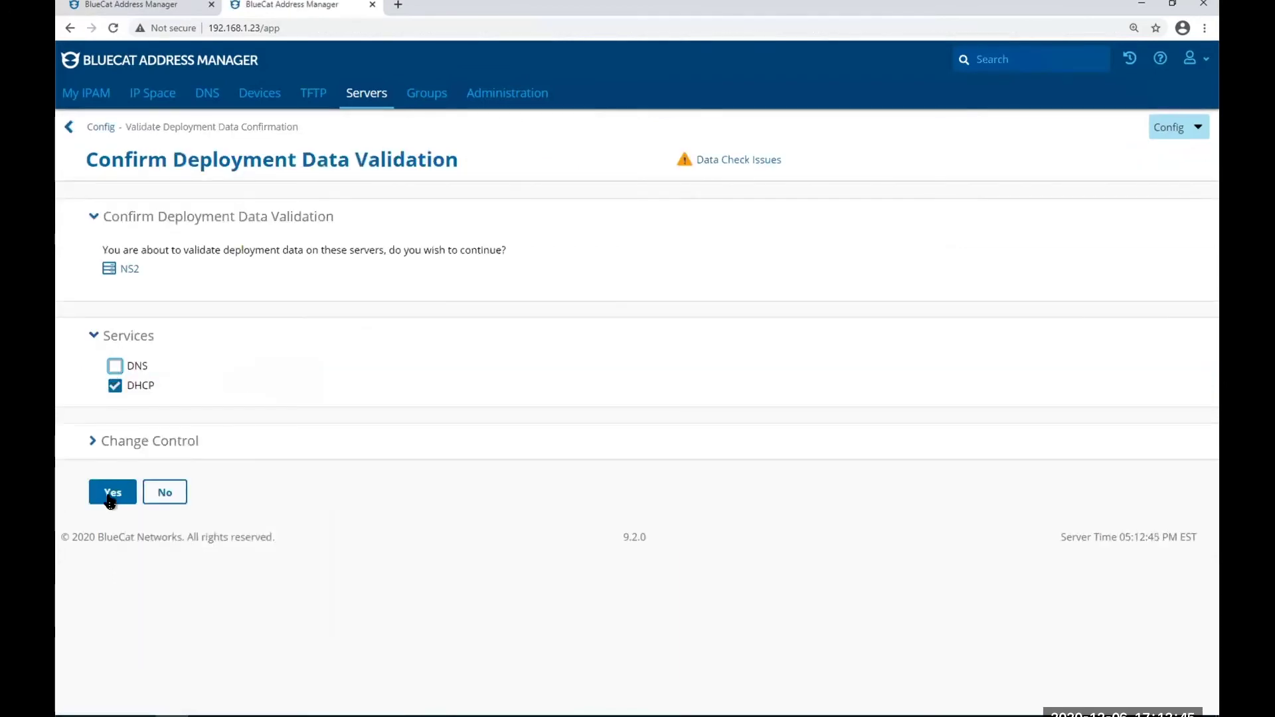
left_click(110, 499)
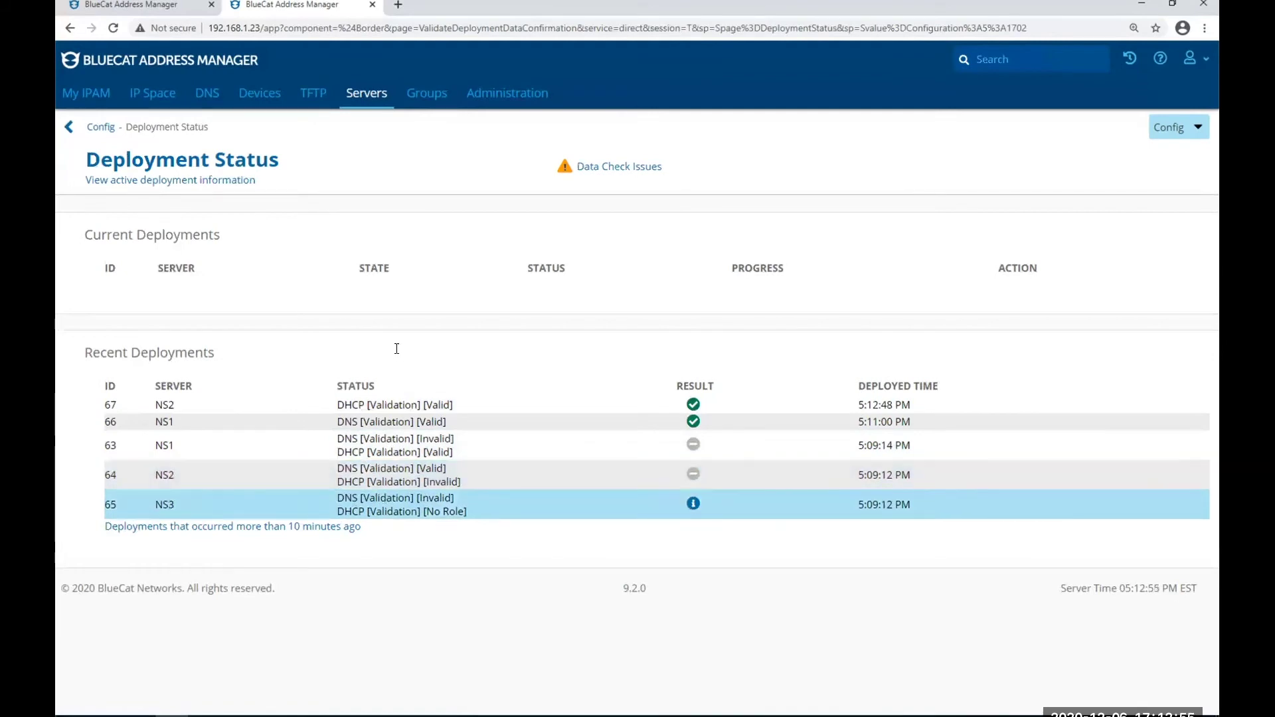
Step: Open the full DHCP Validation log of server NS3
left_click(345, 91)
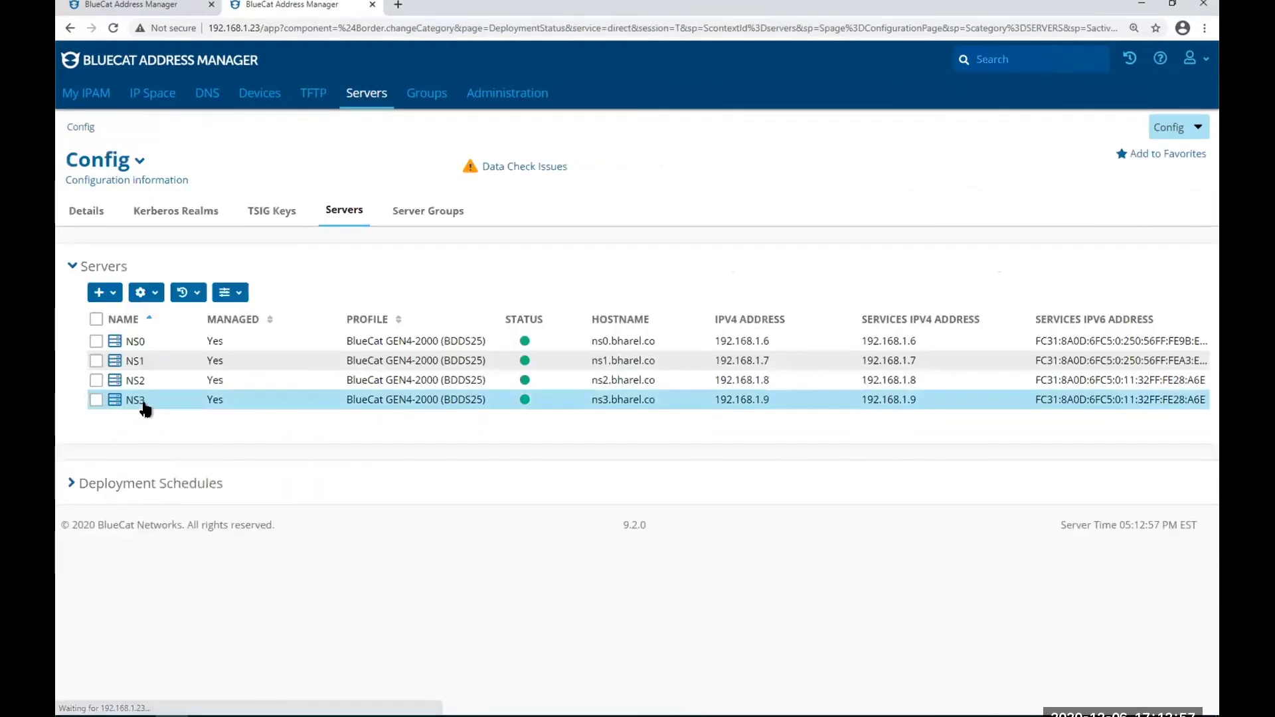
left_click(135, 399)
left_click(112, 159)
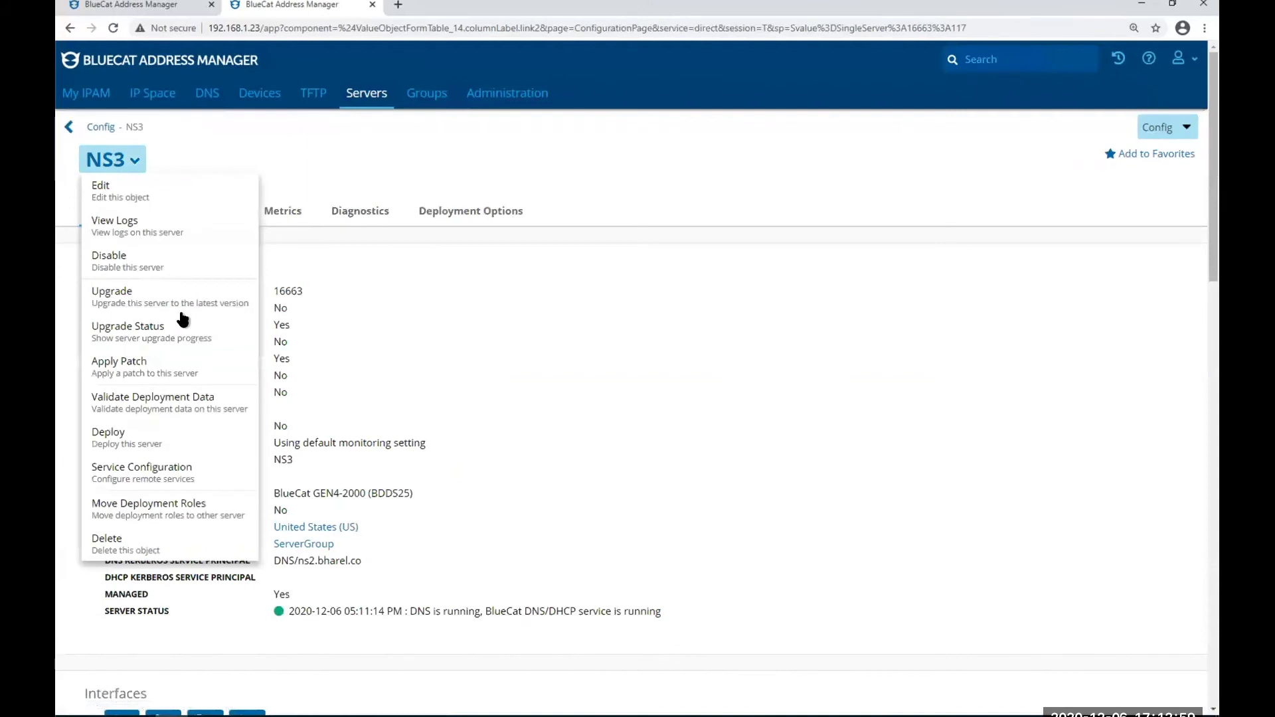
left_click(105, 221)
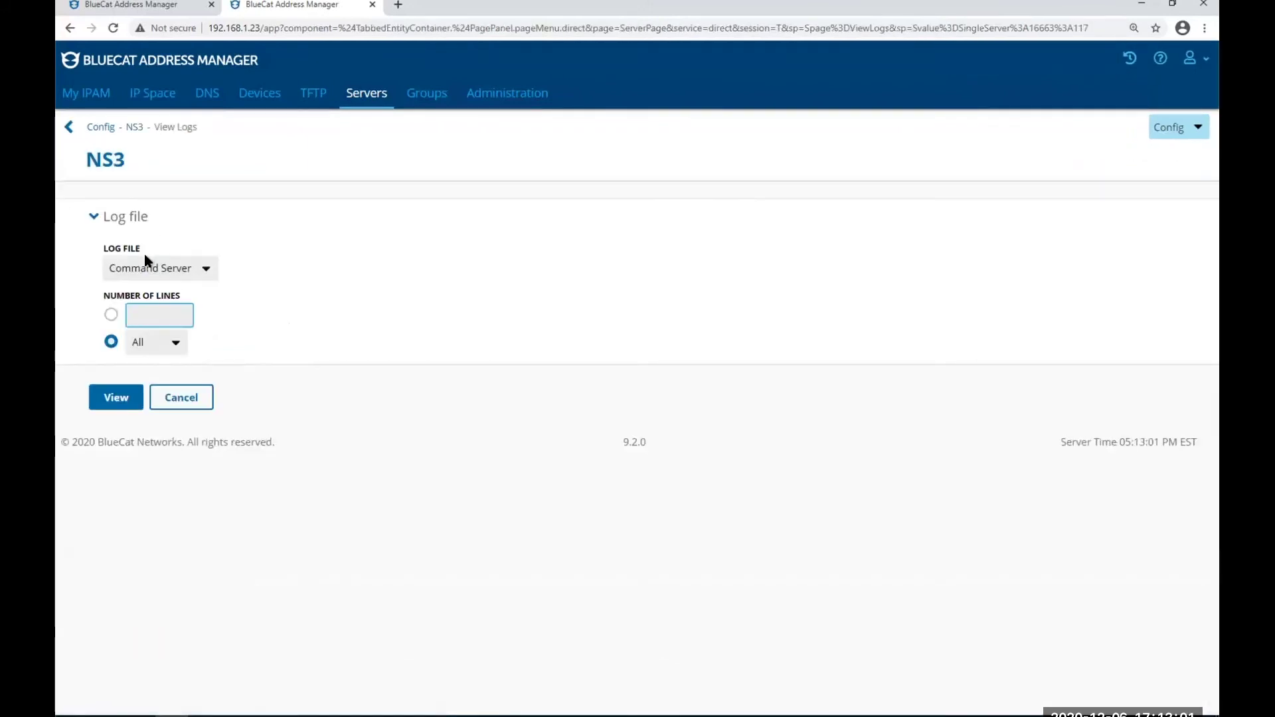
left_click(151, 268)
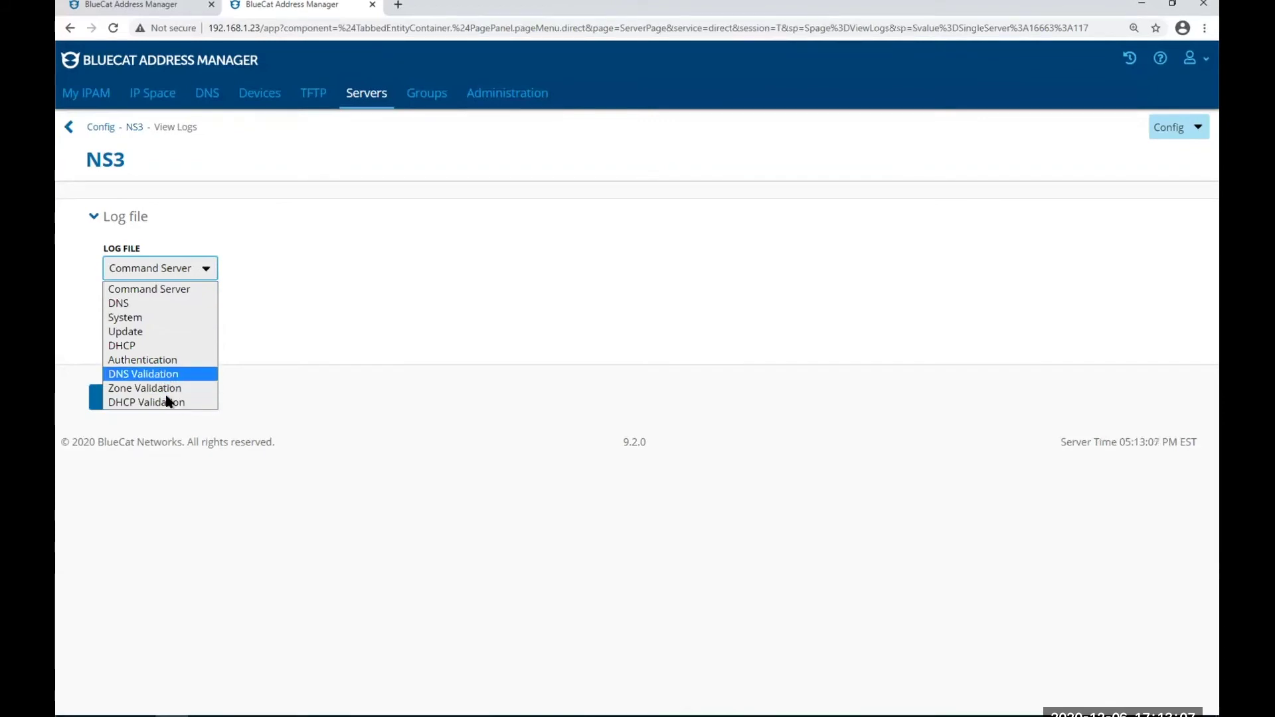
left_click(160, 402)
left_click(114, 398)
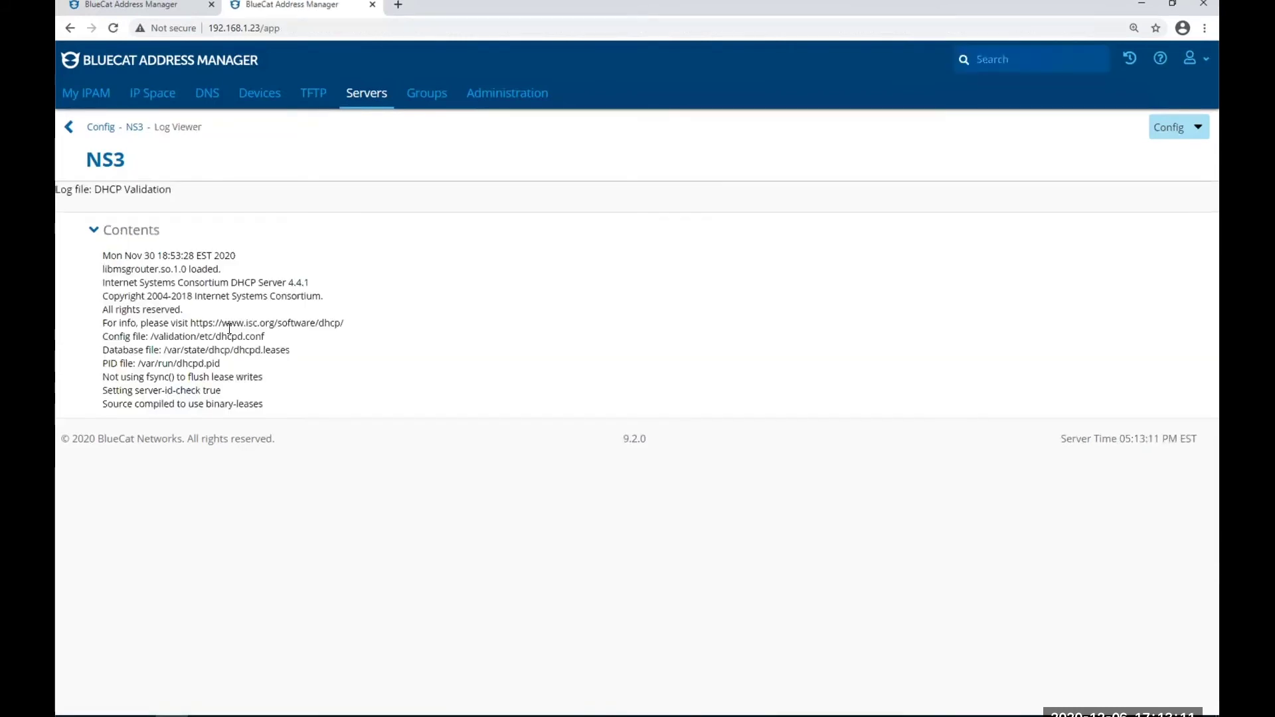
Step: Go back to the NS3 log selection and view the DNS Validation log instead
left_click(69, 28)
left_click(154, 269)
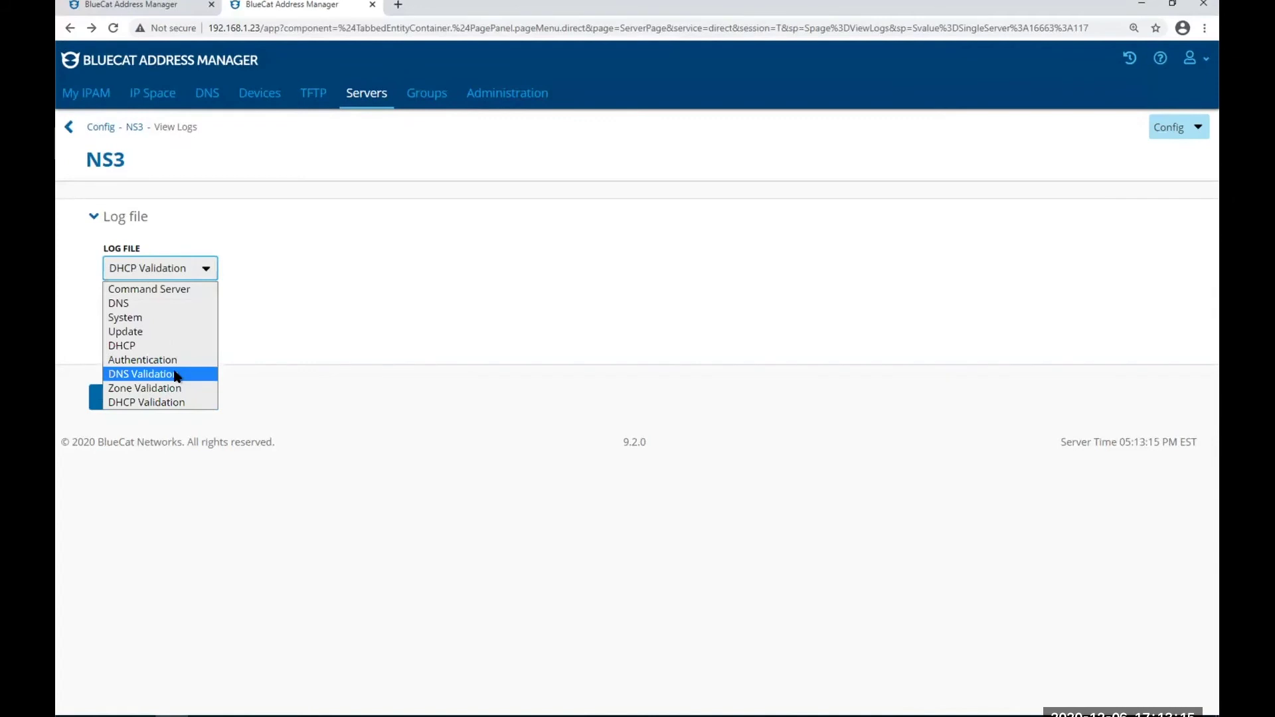
left_click(159, 368)
left_click(116, 397)
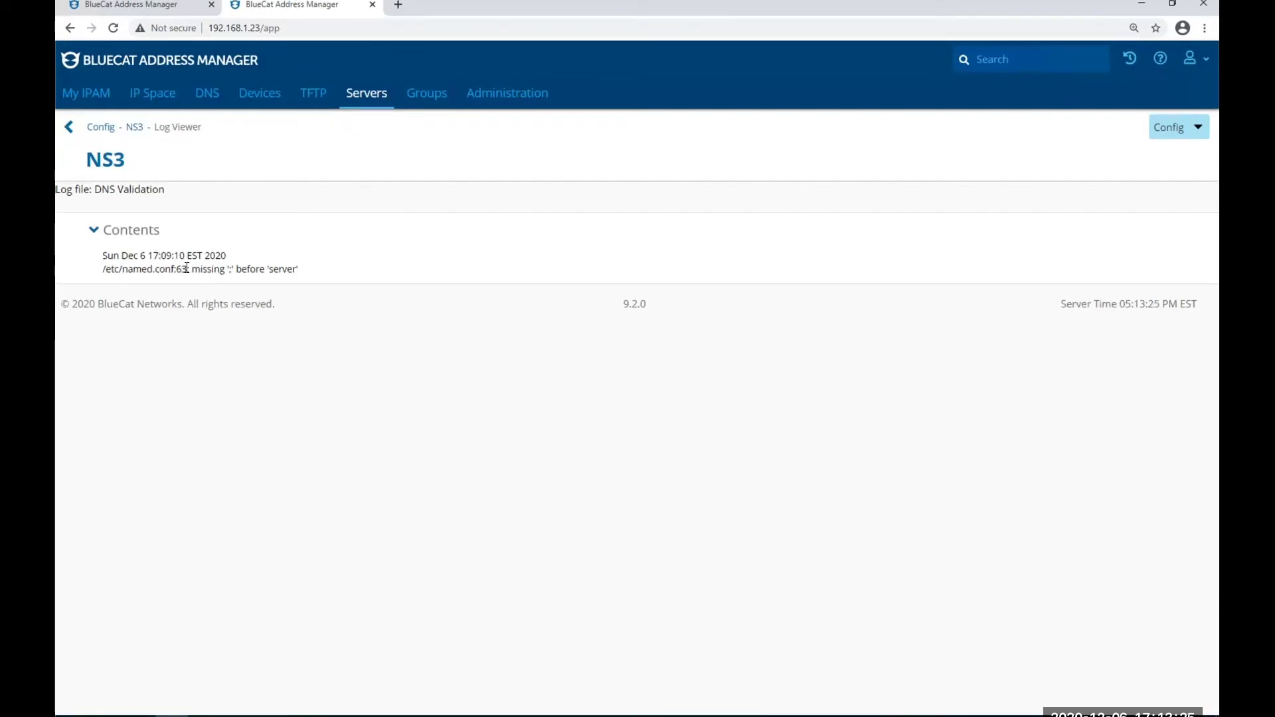
Step: Inspect the error line in NS3's DNS Validation log and open the advanced search
mouse_move(223, 269)
left_mouse_down()
mouse_move(235, 270)
mouse_move(222, 275)
left_mouse_up()
right_click(277, 270)
left_click(307, 279)
left_click(194, 272)
left_click(999, 56)
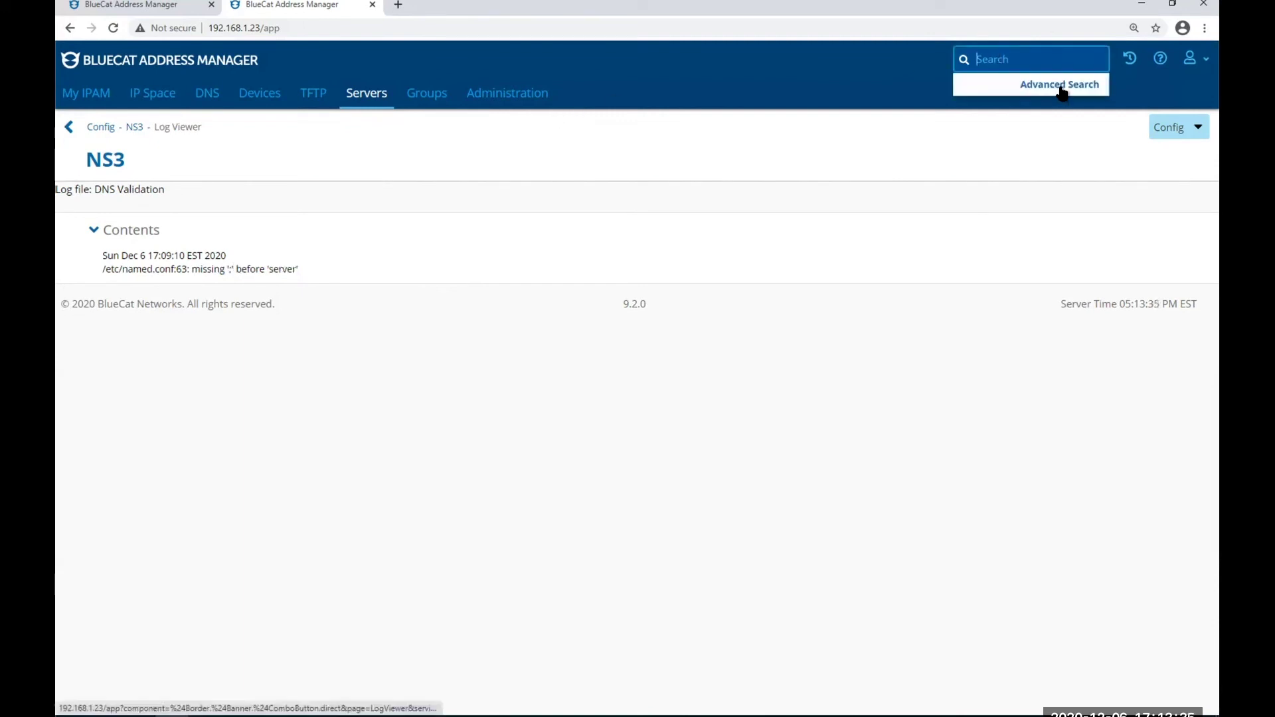
left_click(1058, 83)
Step: Search the Deployment Options category for DNS Raw Option objects matching "server"
left_click(169, 282)
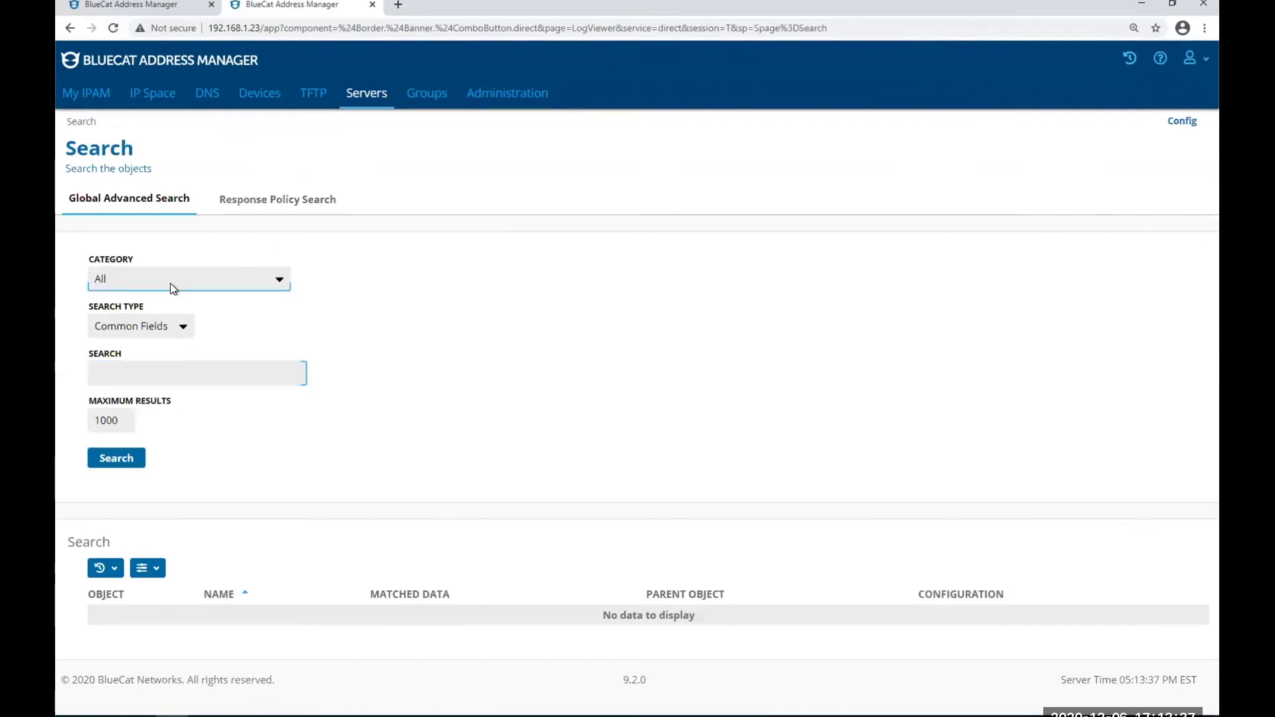
left_click(182, 430)
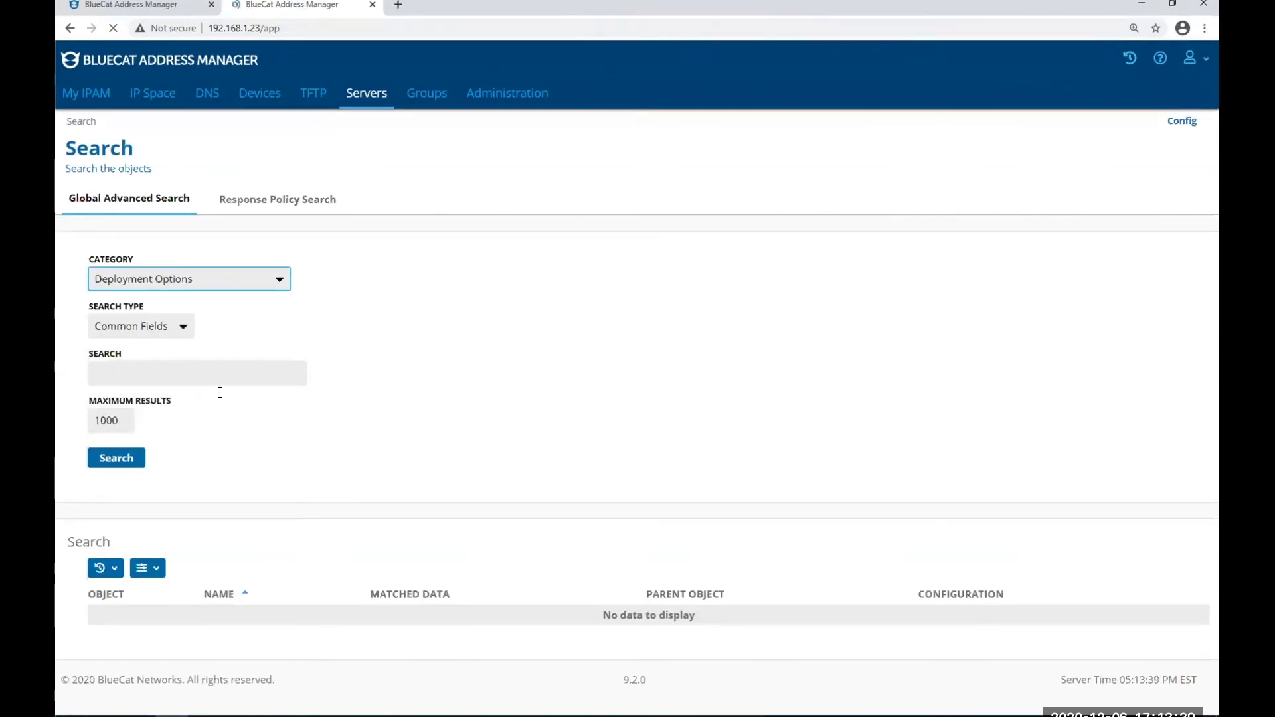
left_click(192, 327)
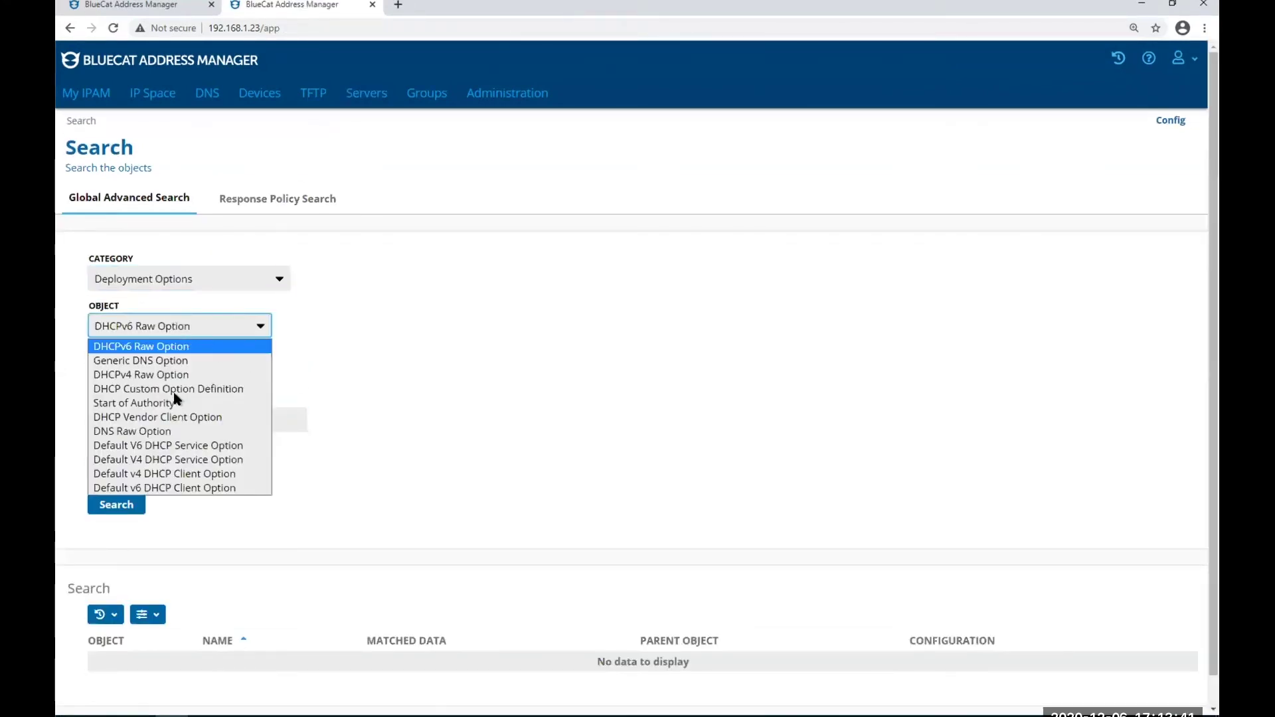
left_click(178, 431)
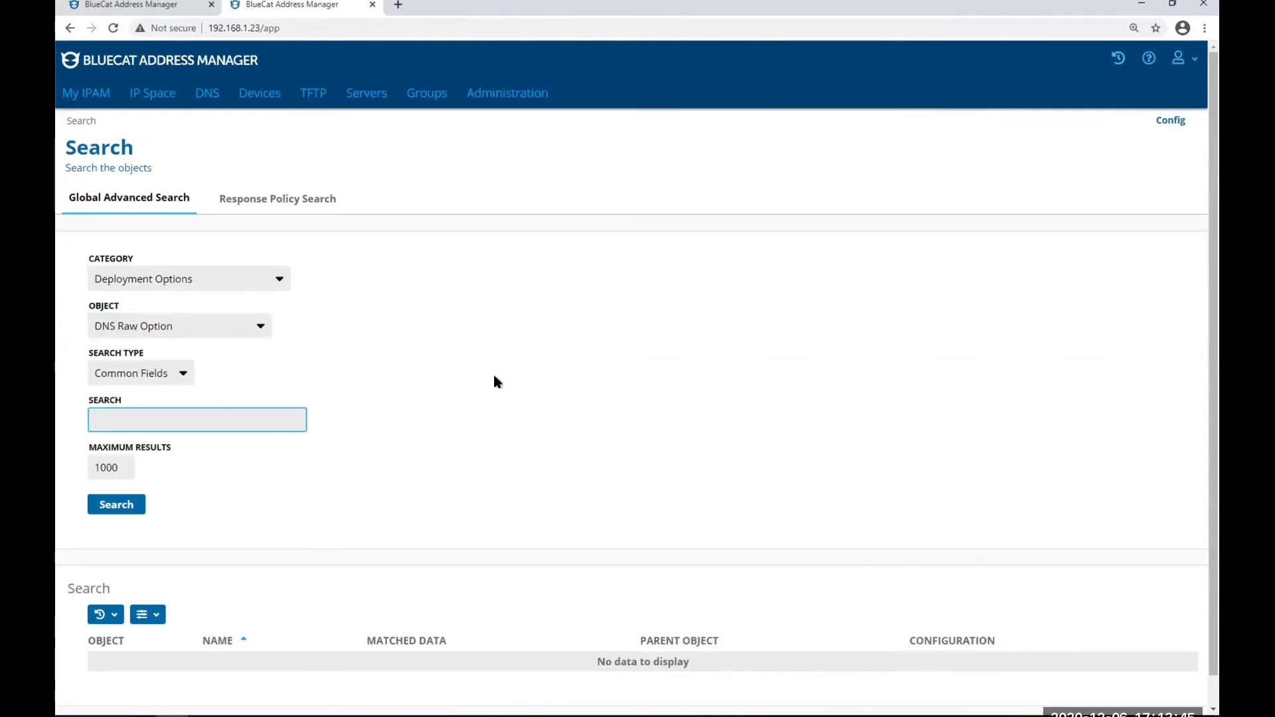
type("server")
left_click(109, 506)
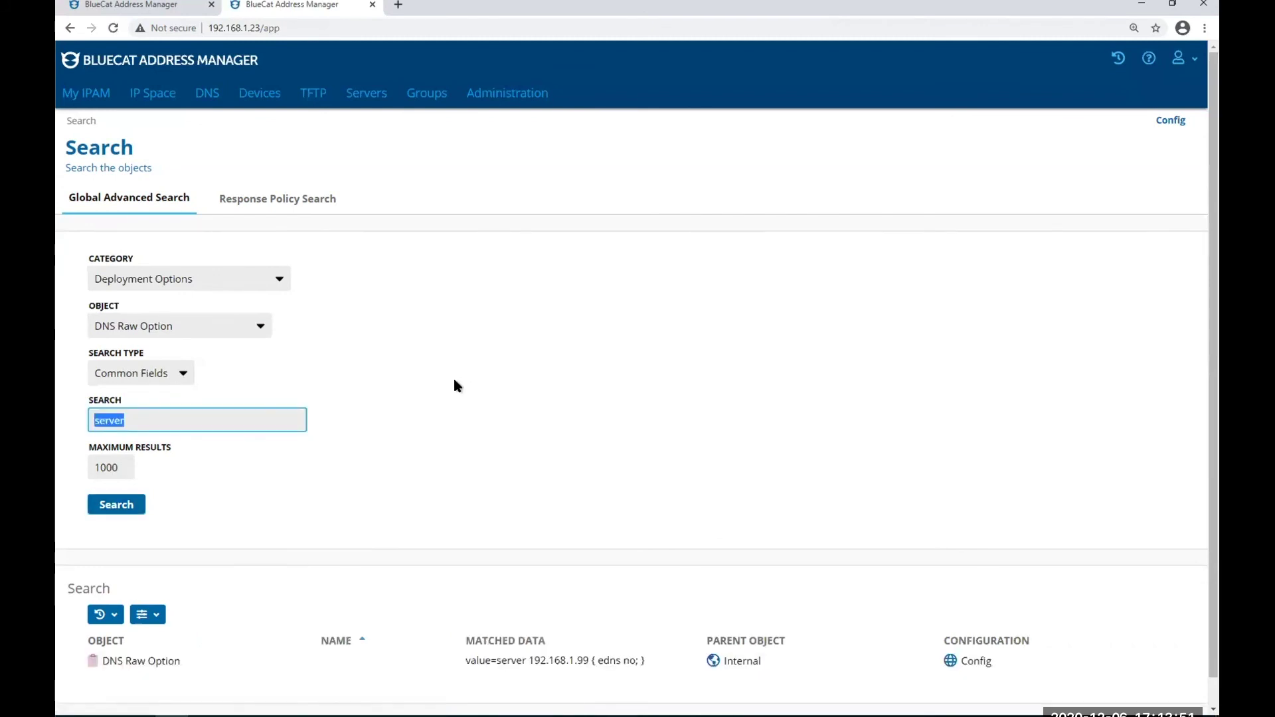
Step: Edit the found DNS raw option so its data reads "server 192.168.1.99 { edns no; };" and save the update
scroll(453, 376, "down", 1)
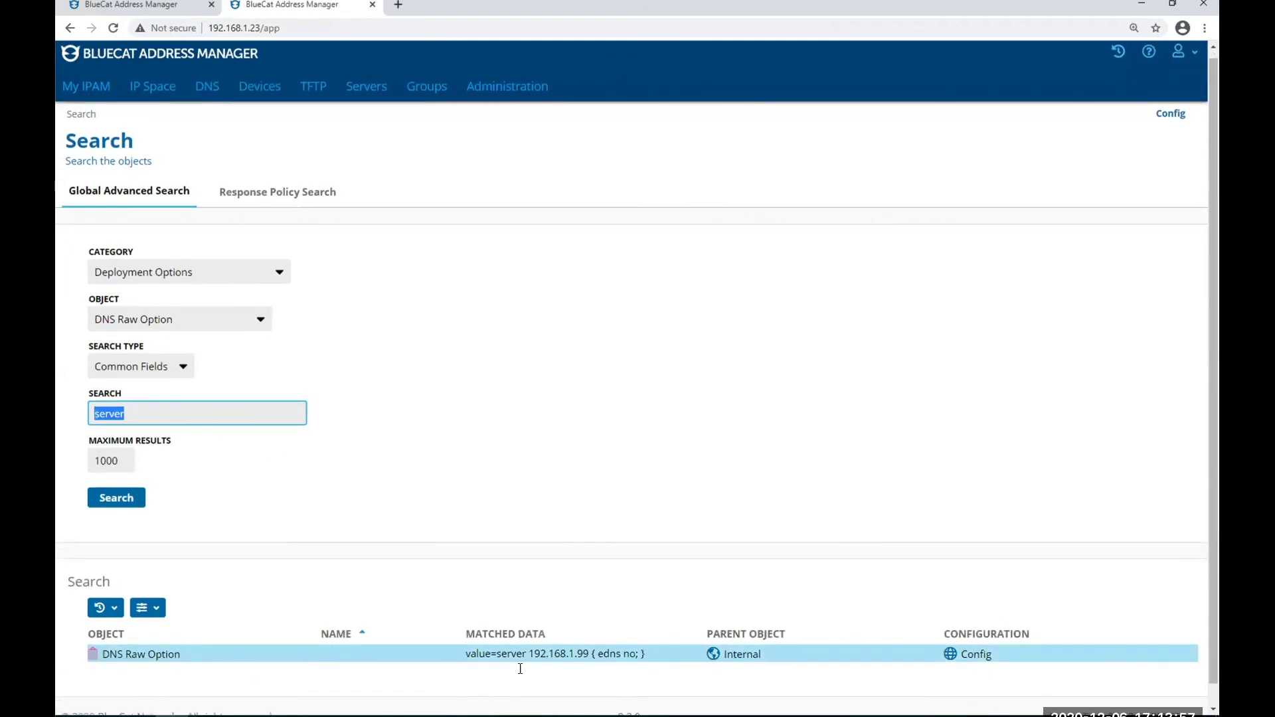
left_click(141, 655)
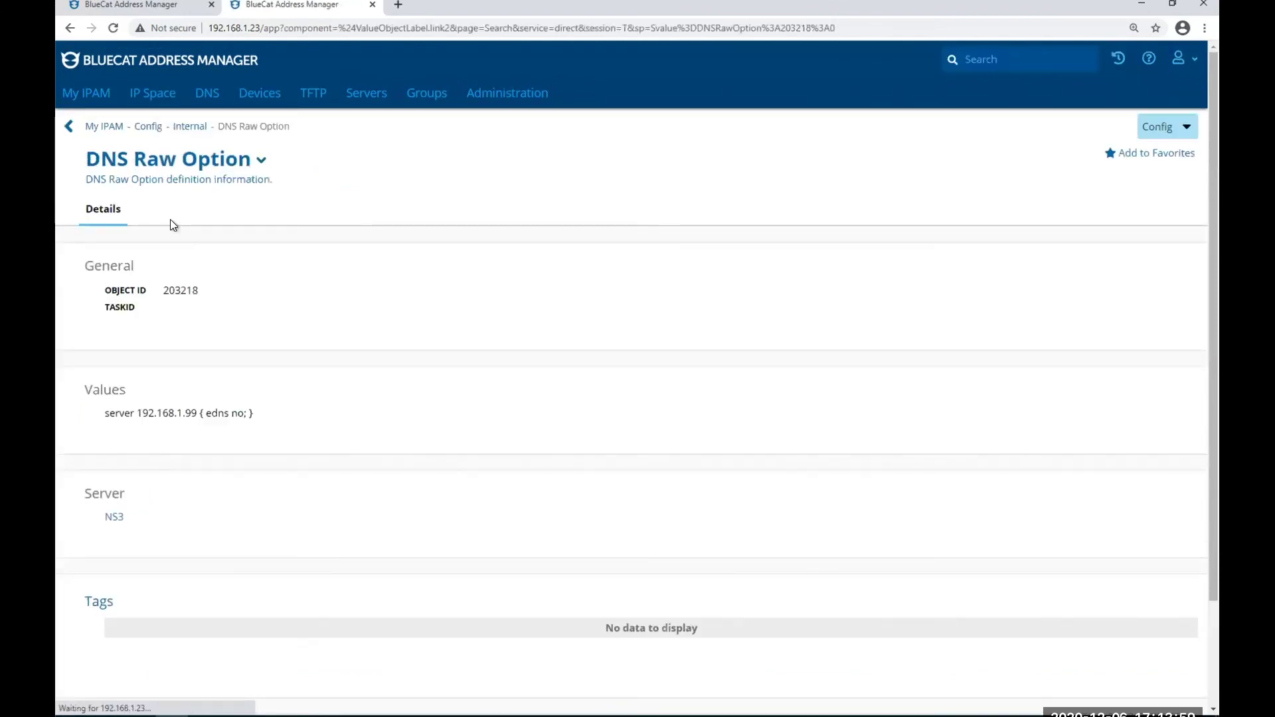
left_click(173, 163)
left_click(170, 188)
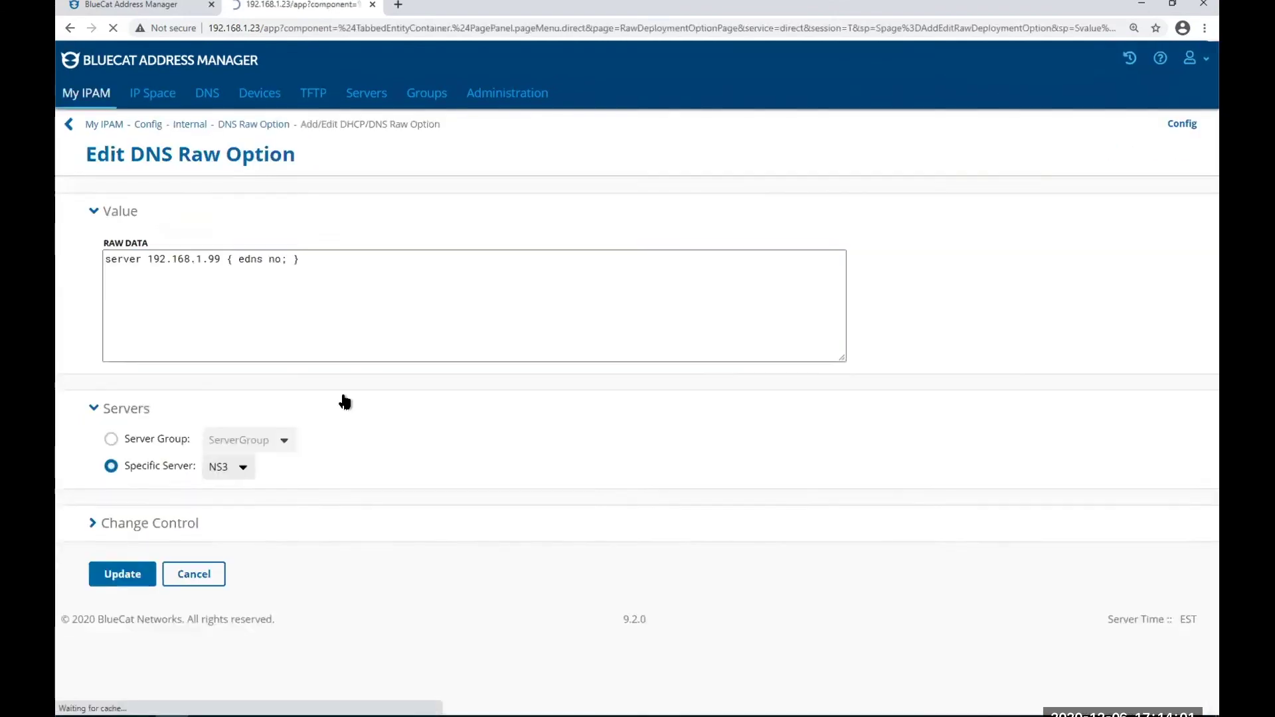
type(";")
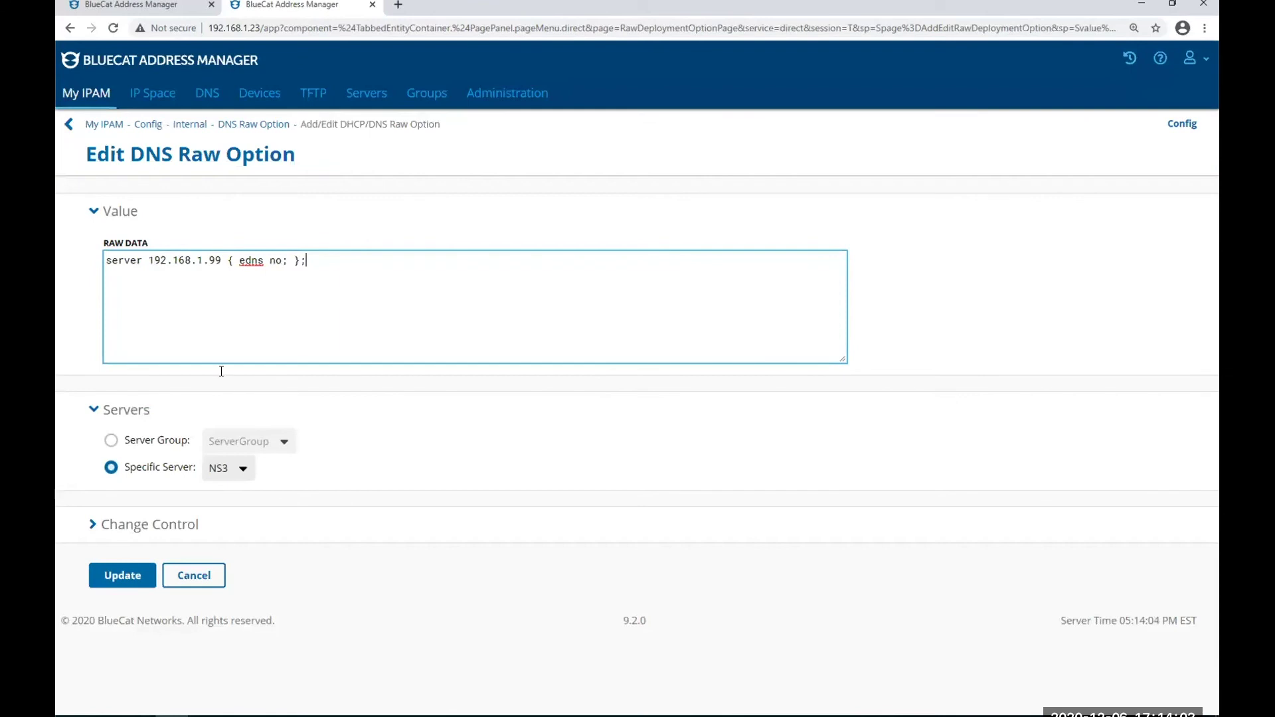
left_click(121, 572)
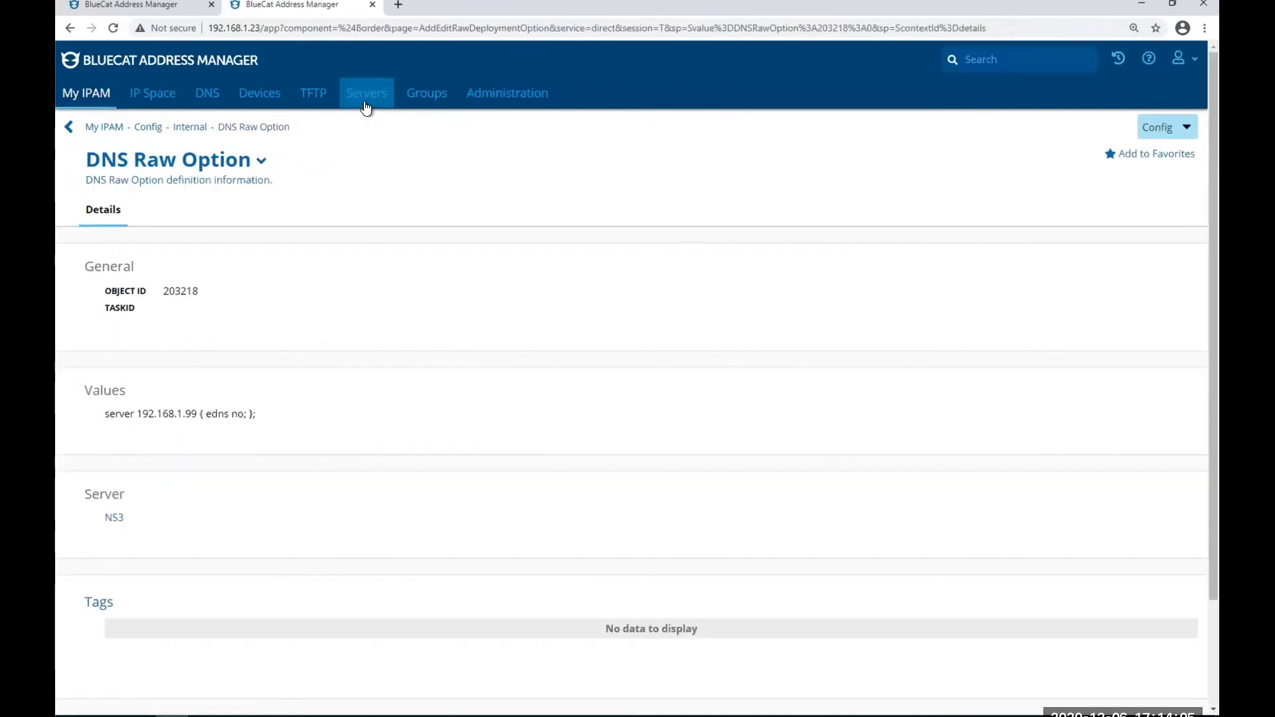
Step: Validate the deployment data on server NS3 again for the DNS service only, leaving DHCP out
left_click(364, 101)
left_click(95, 400)
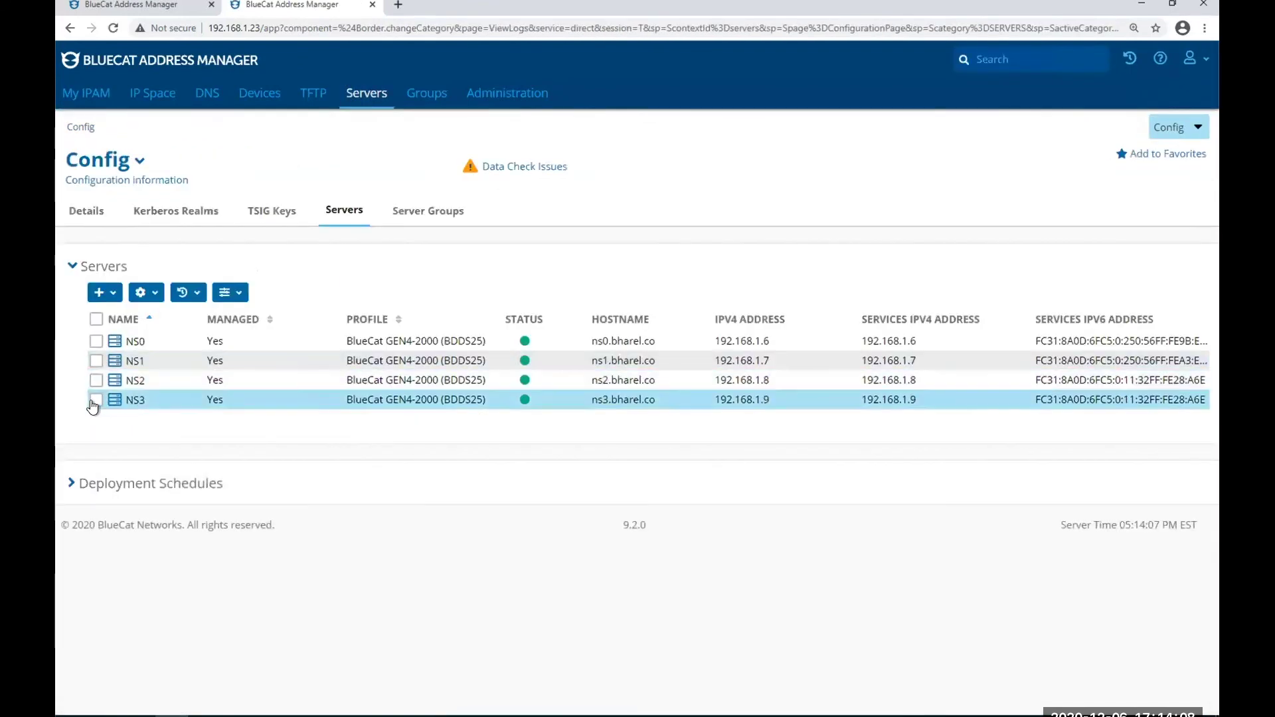
left_click(142, 292)
left_click(328, 454)
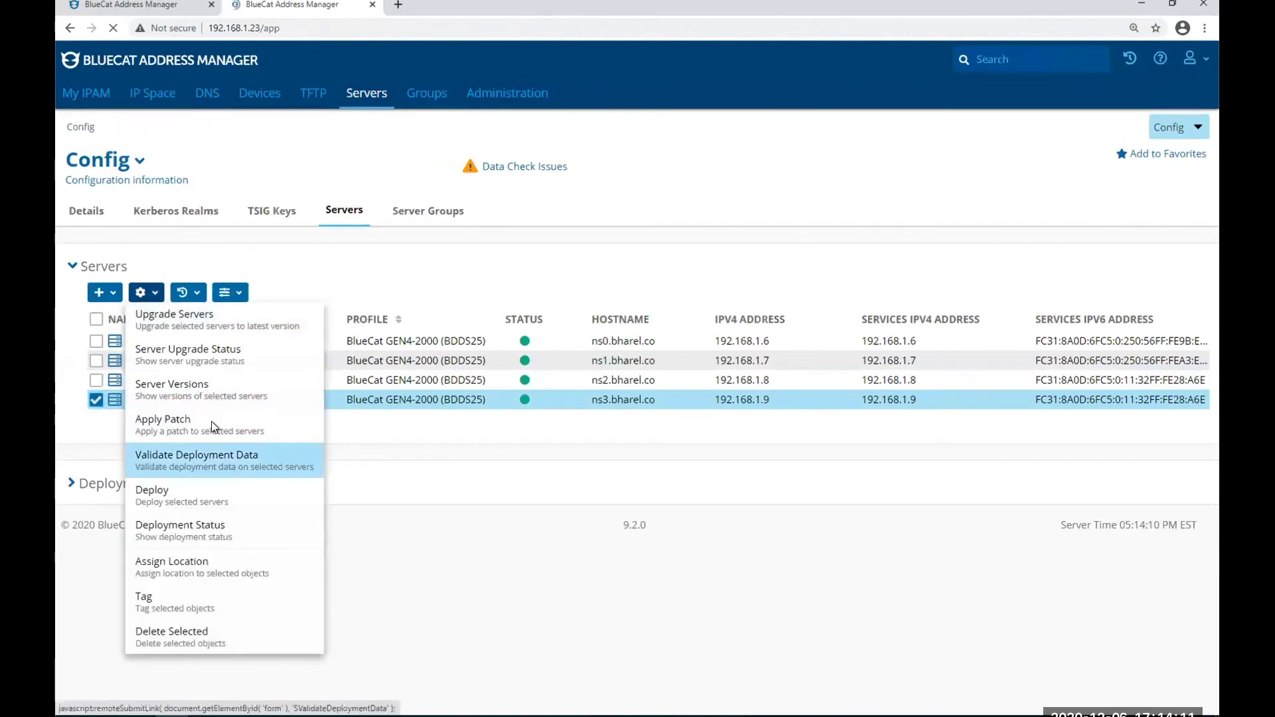
left_click(113, 497)
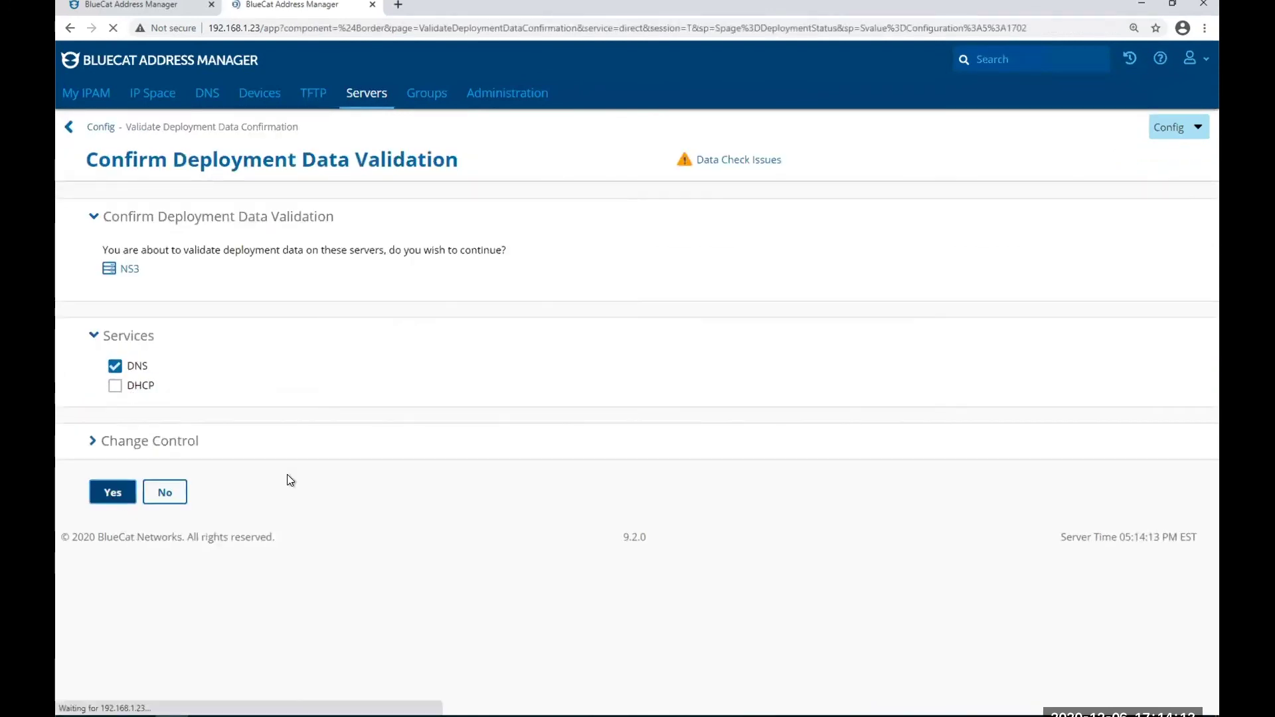